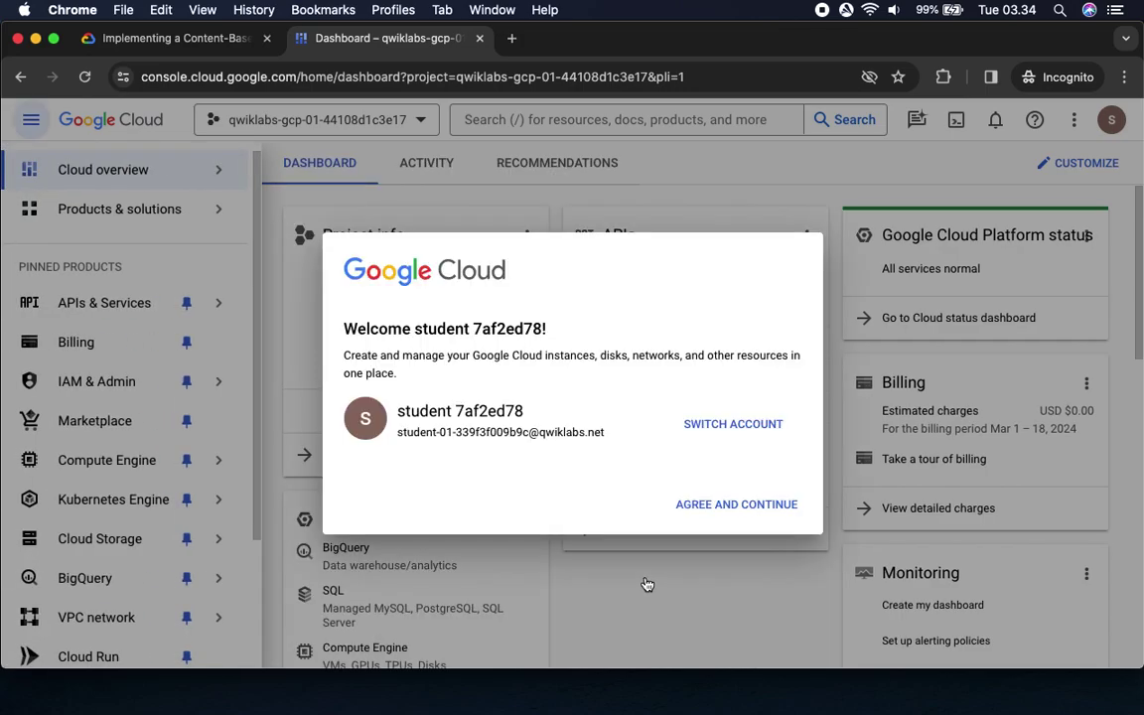
Accept the Google Cloud terms in the welcome dialog and continue to the project dashboard.
click(344, 460)
click(777, 645)
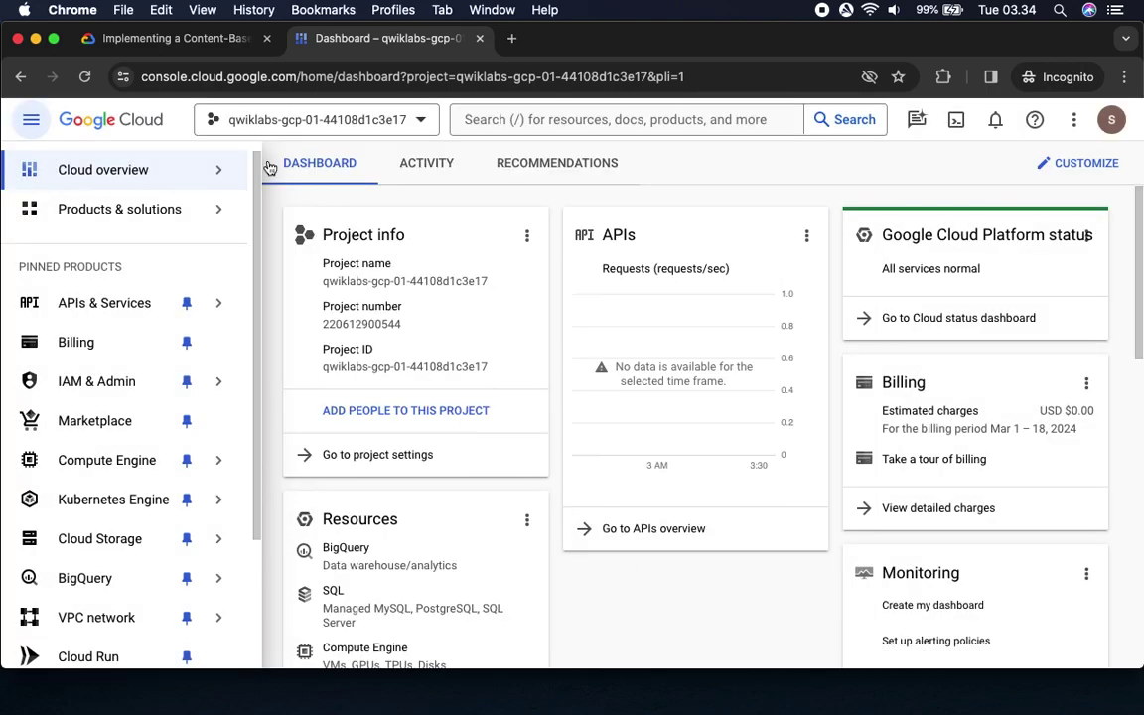
Read the lab instructions from the overview and objectives through Task 1's section on enabling the Vertex AI API.
click(169, 38)
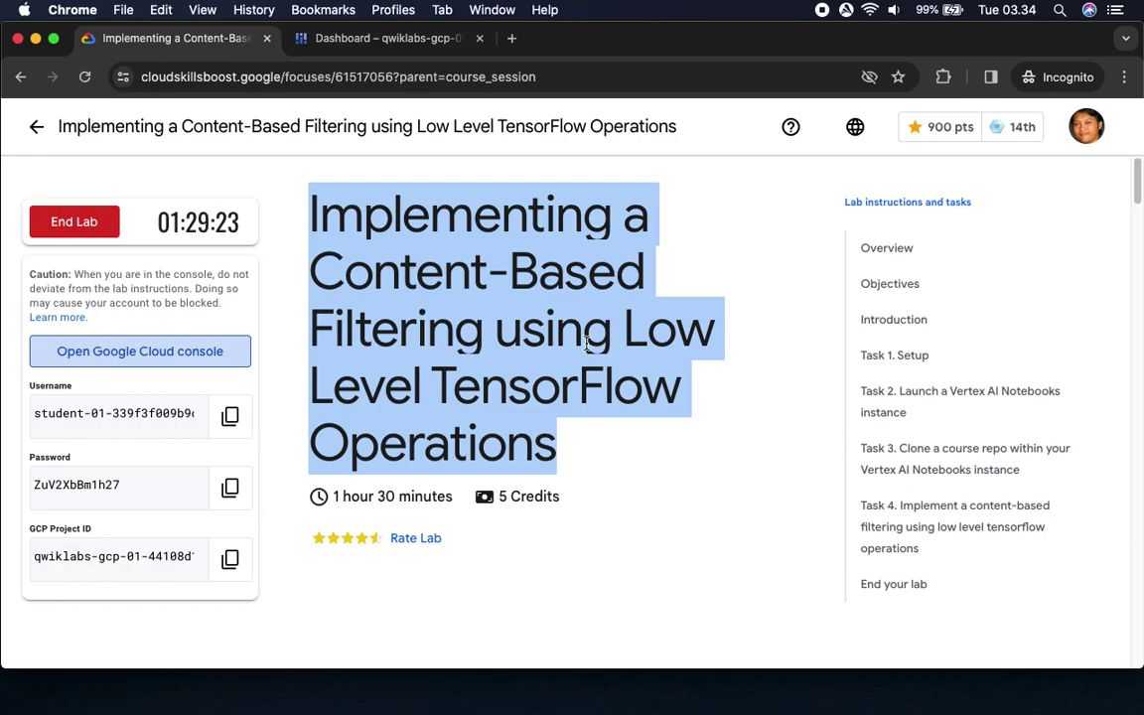
scroll(643, 495, down, 5)
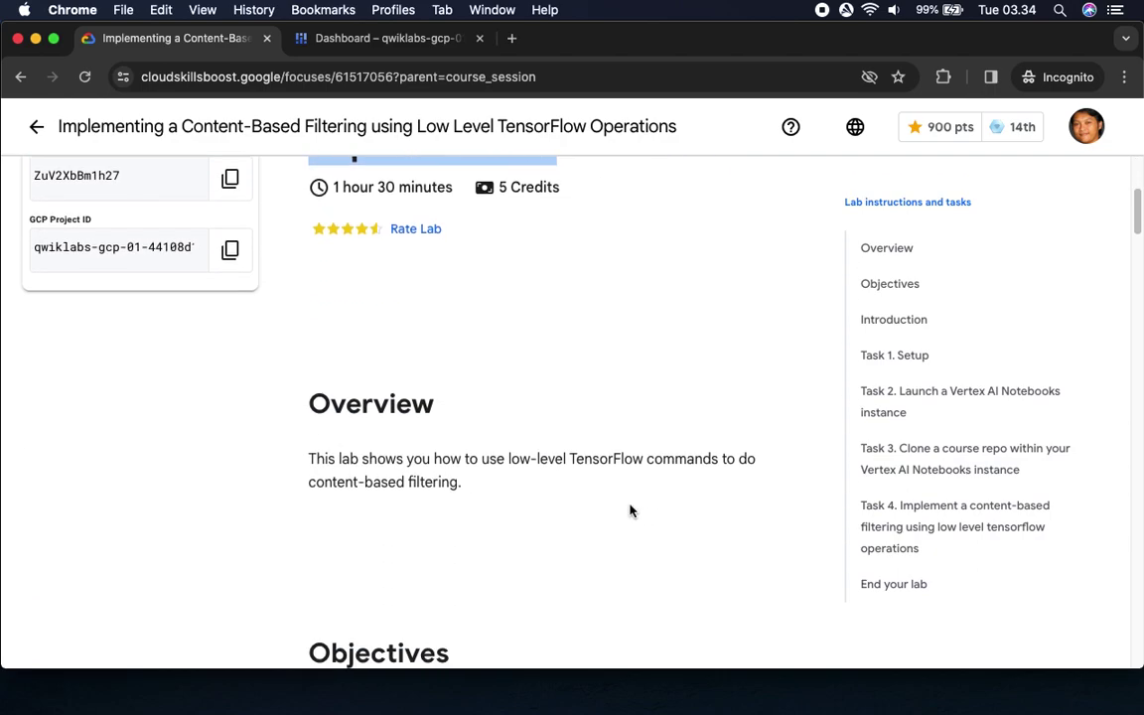
scroll(376, 367, down, 3)
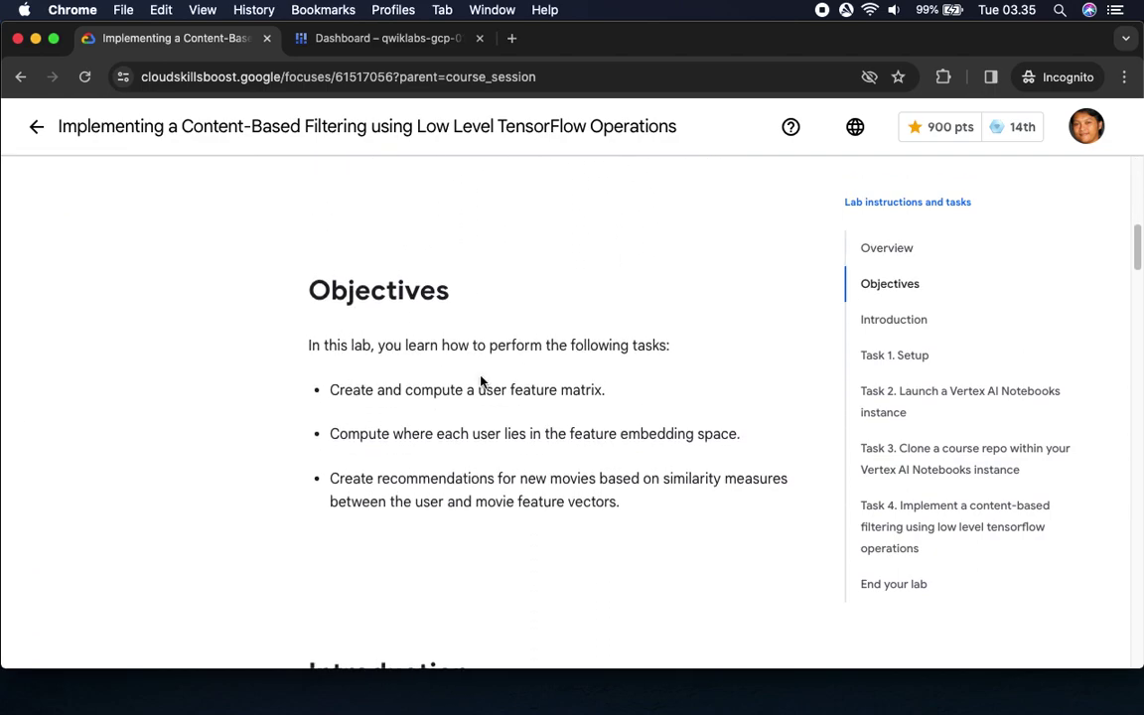
scroll(379, 469, down, 5)
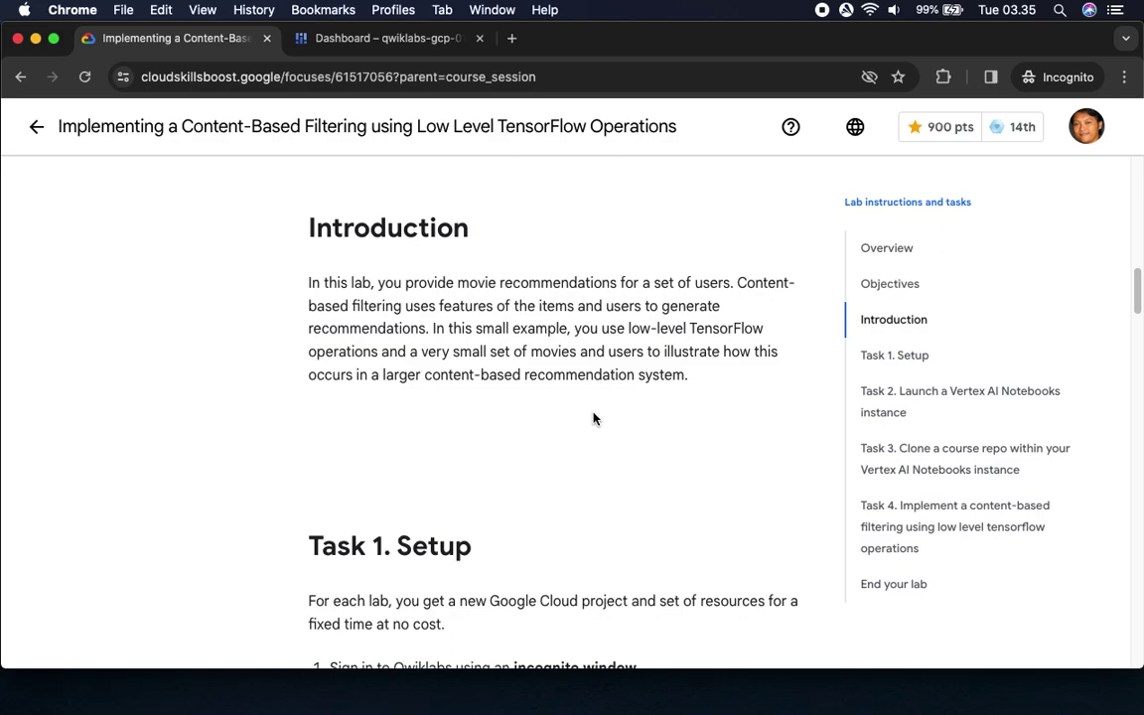
scroll(595, 417, down, 3)
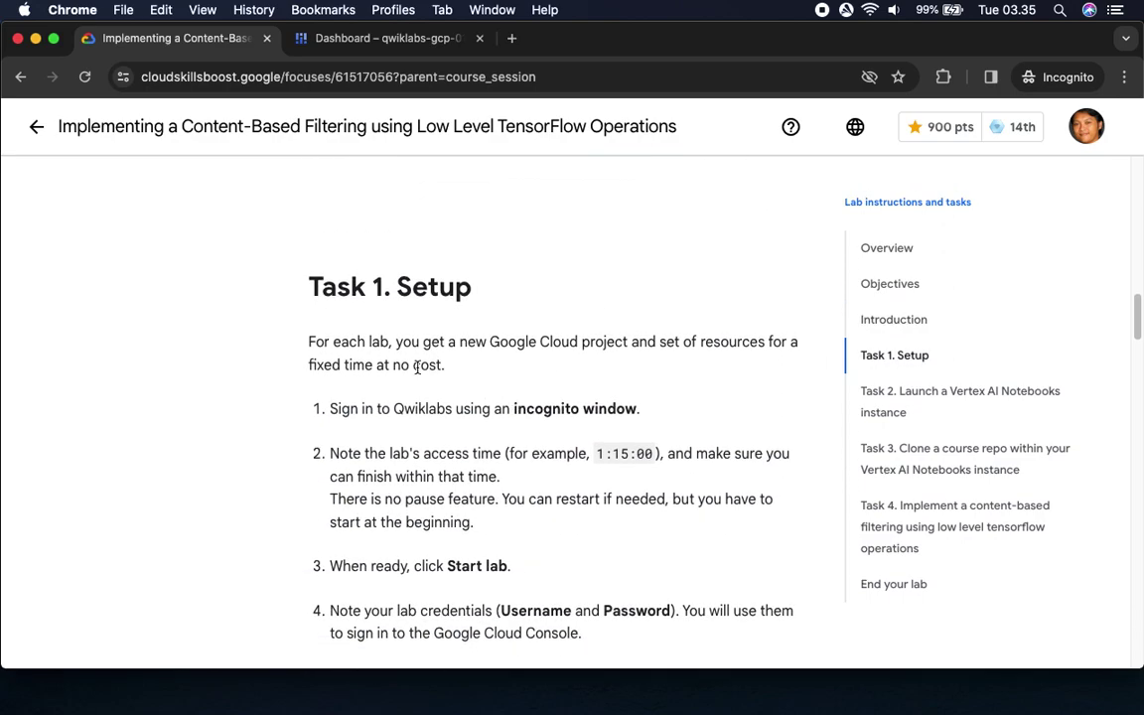
scroll(646, 453, down, 2)
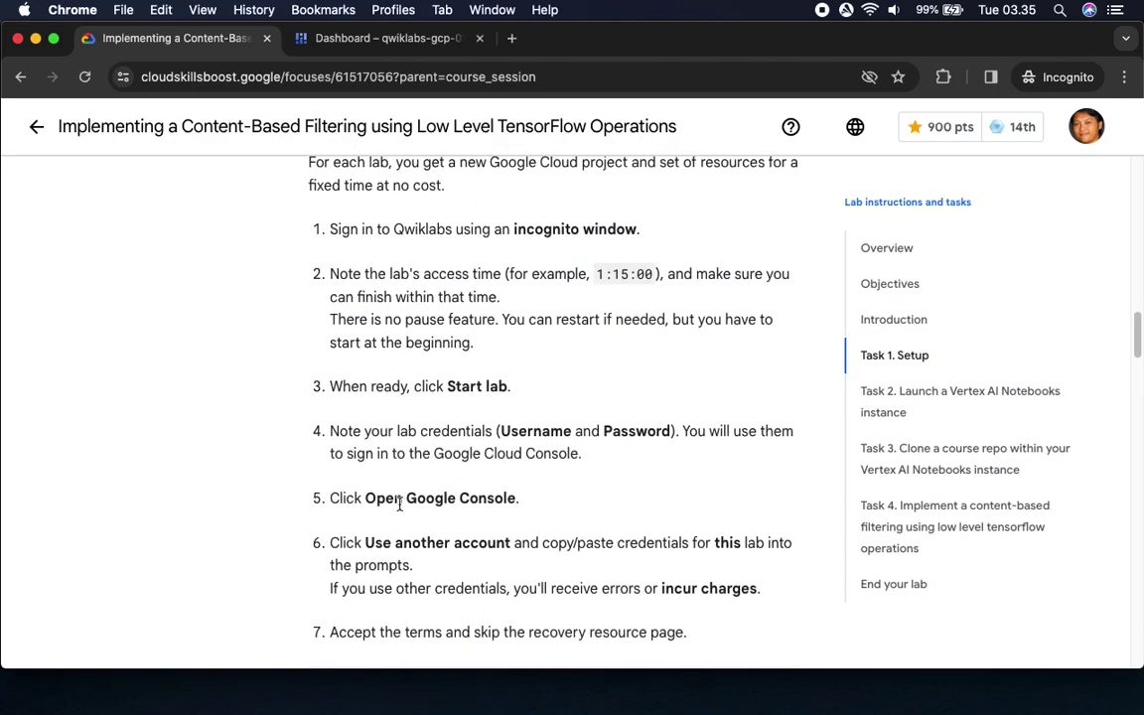
scroll(438, 498, down, 2)
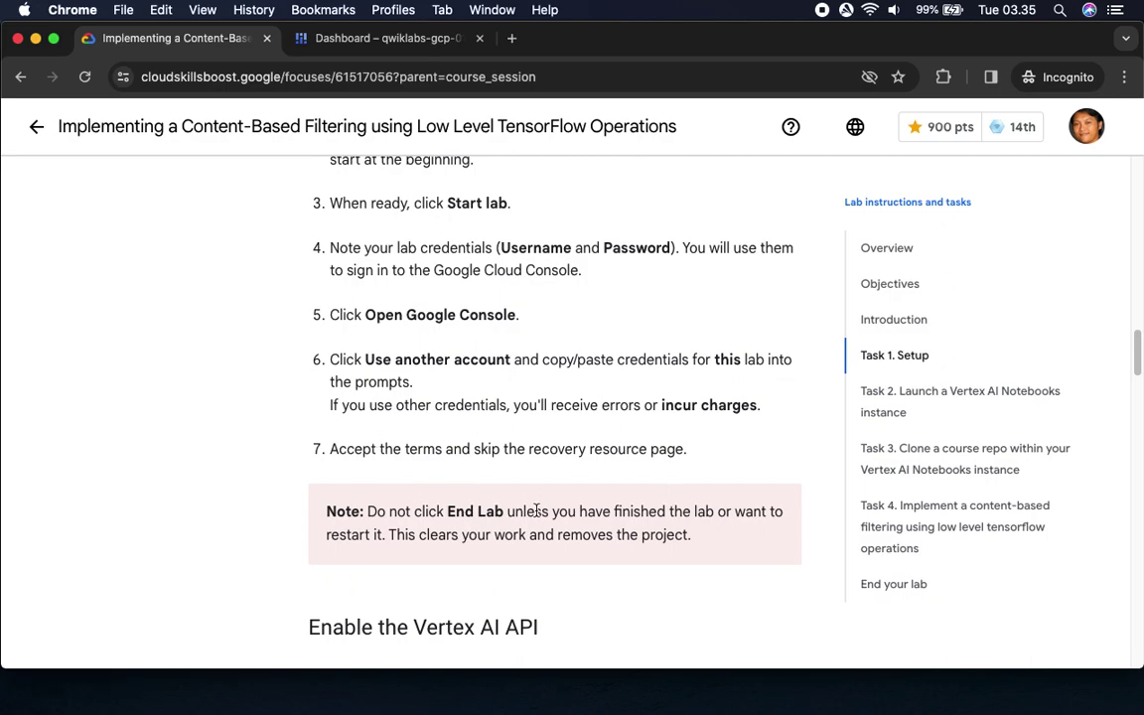
scroll(579, 511, down, 2)
scroll(492, 509, down, 3)
drag(730, 244, 796, 269)
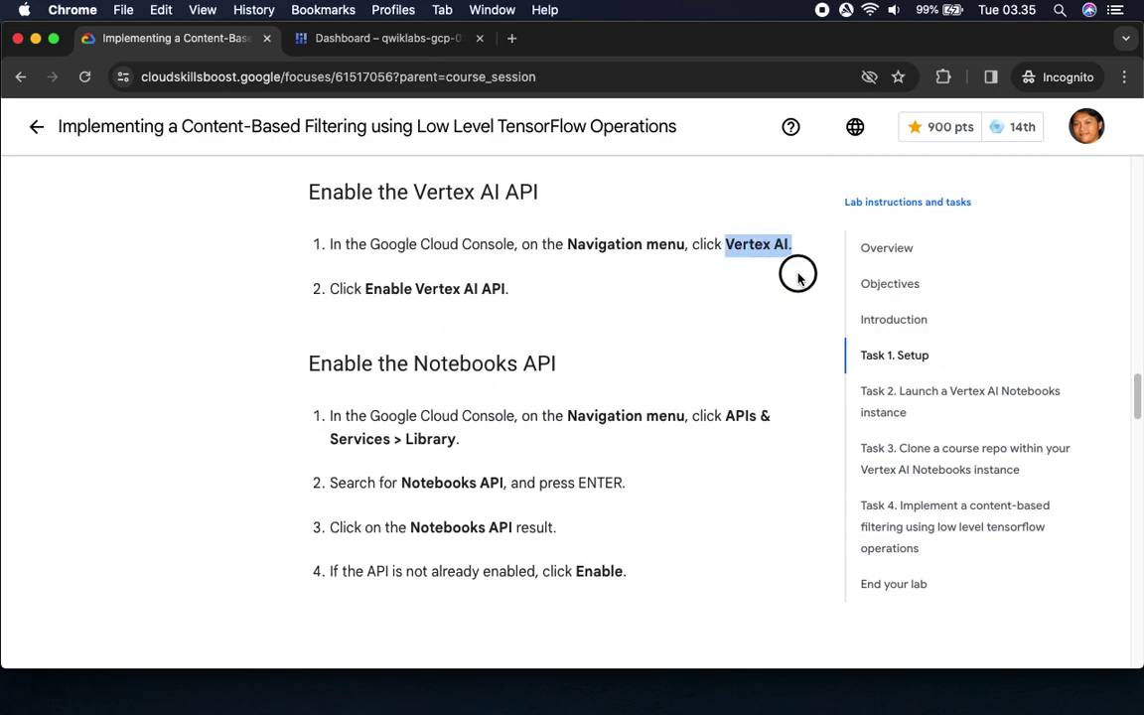
drag(364, 288, 569, 312)
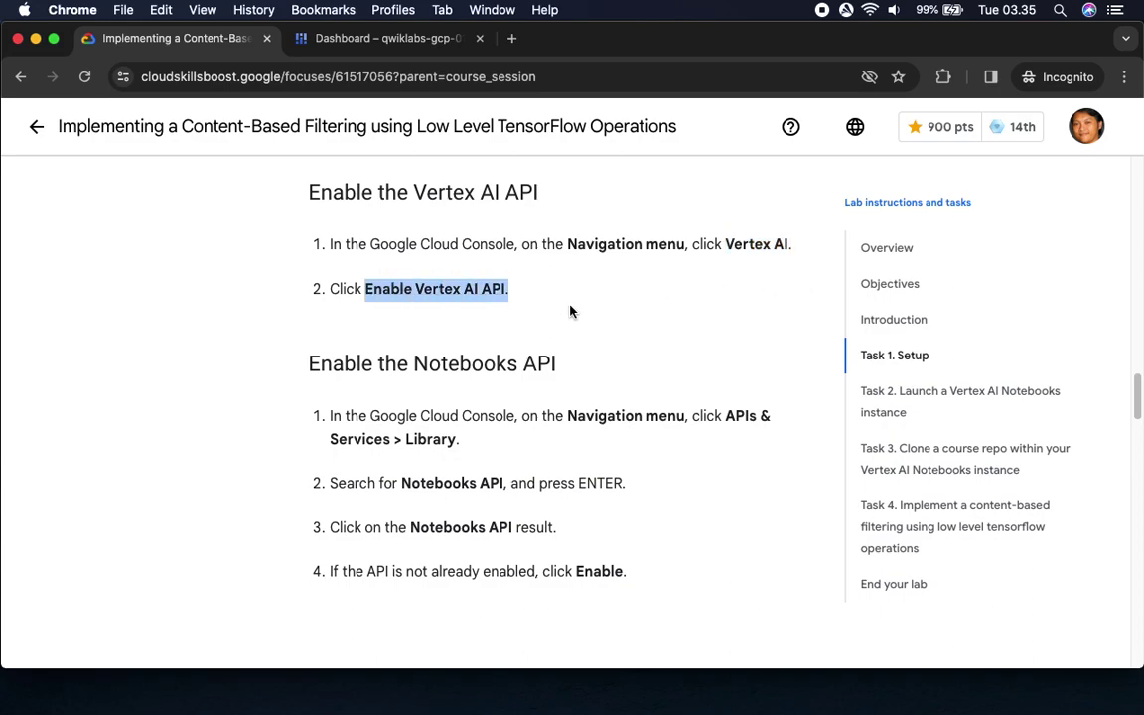
Open the Vertex AI dashboard in the Google Cloud console from the Artificial Intelligence products.
click(363, 41)
scroll(183, 504, down, 3)
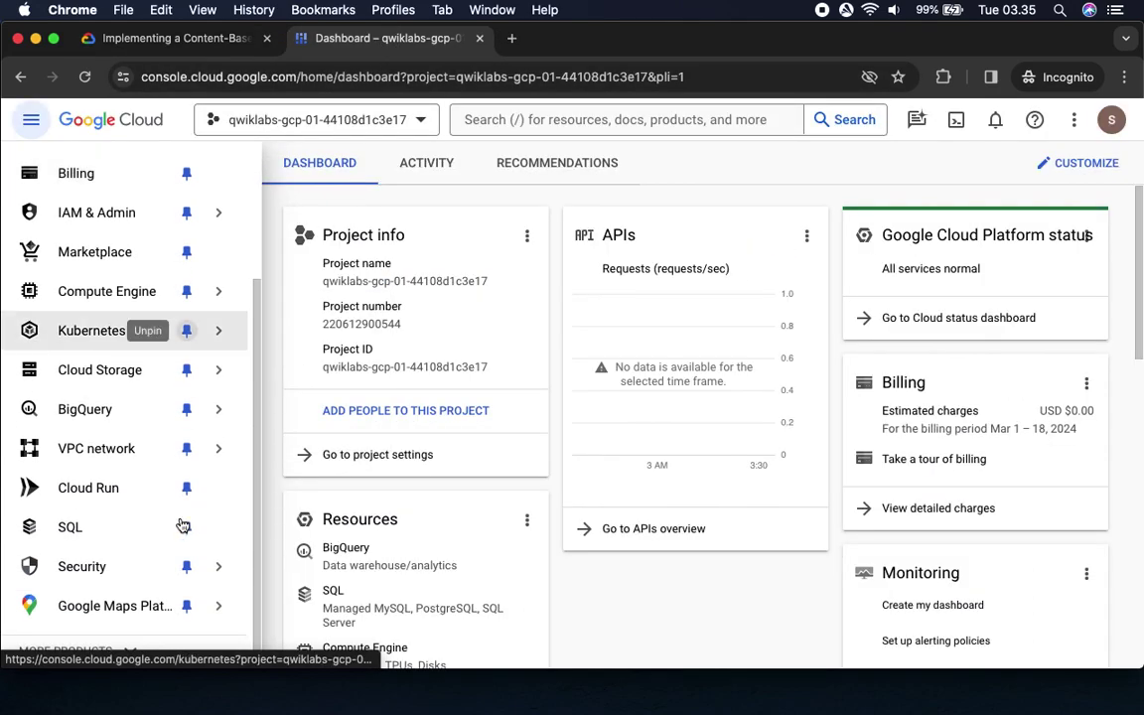
click(129, 651)
scroll(174, 472, down, 10)
scroll(174, 469, down, 15)
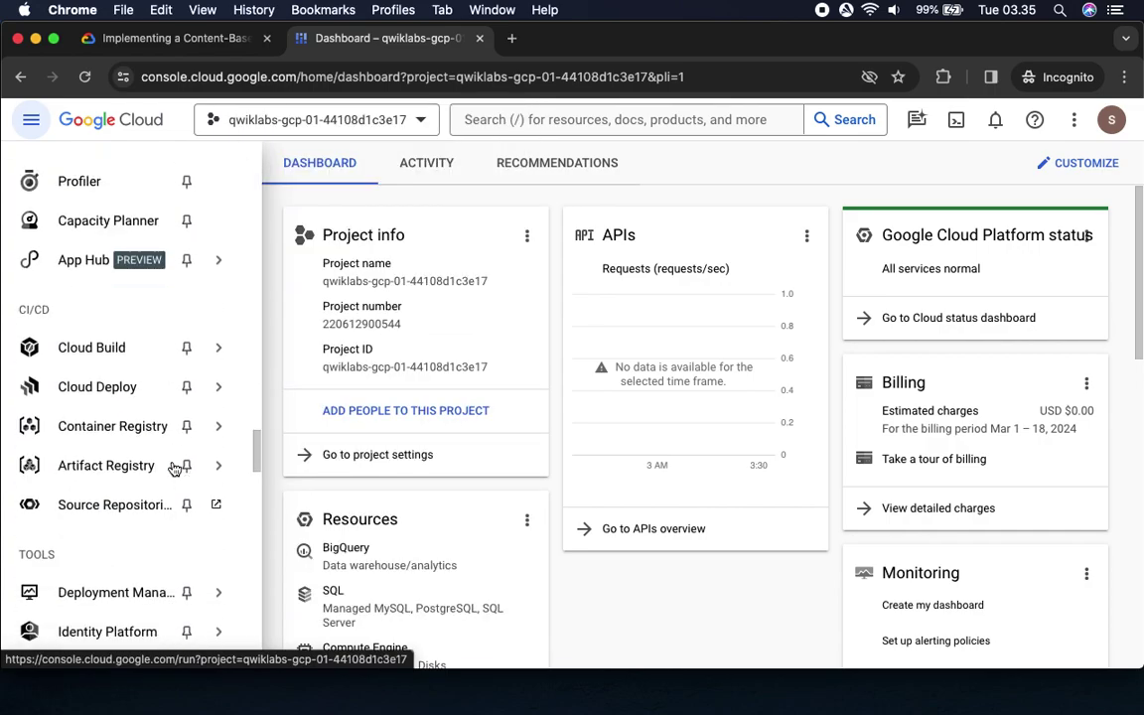
scroll(174, 467, down, 15)
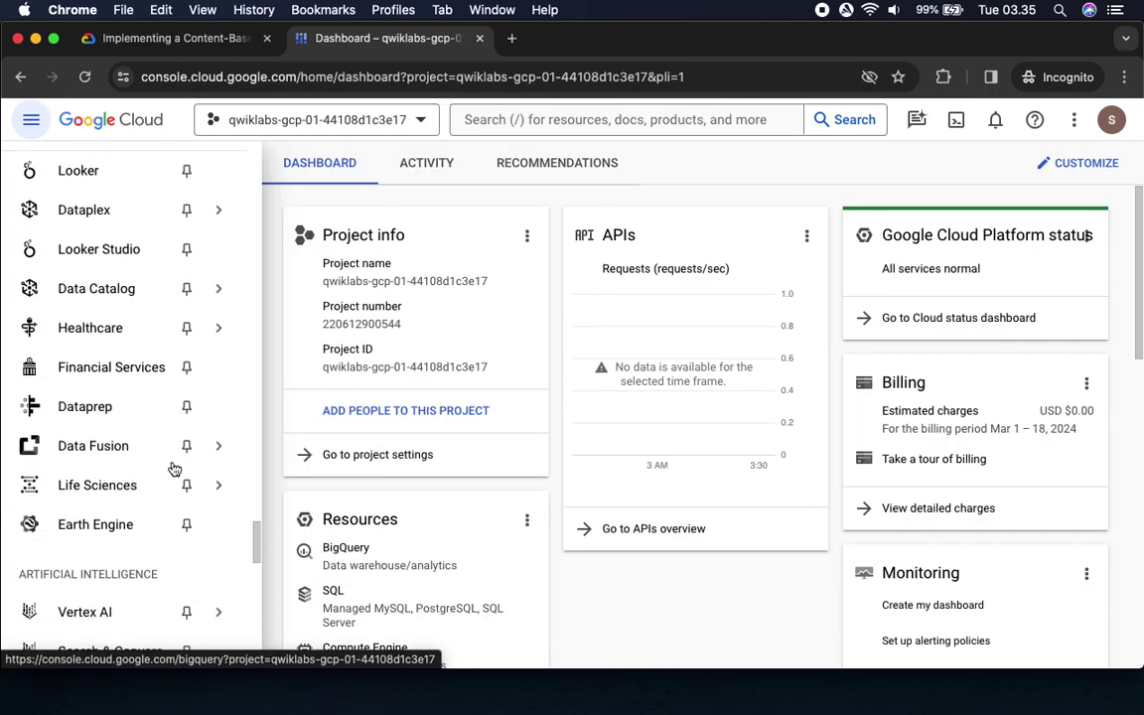
mouse_move(112, 480)
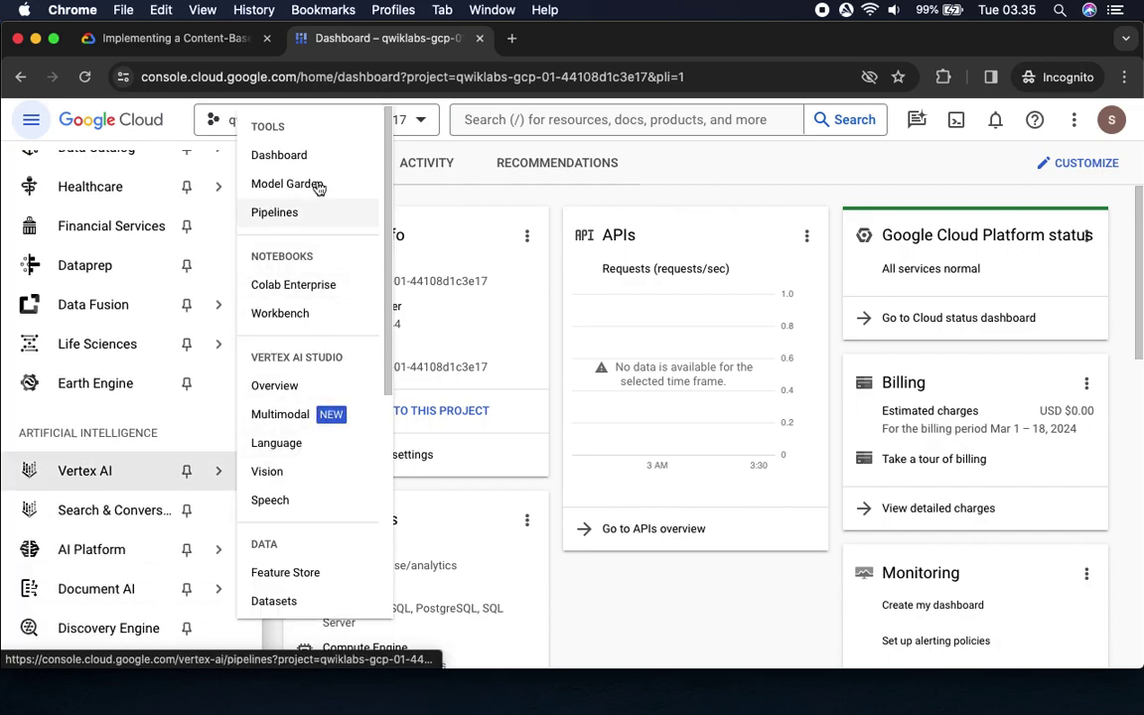
click(93, 478)
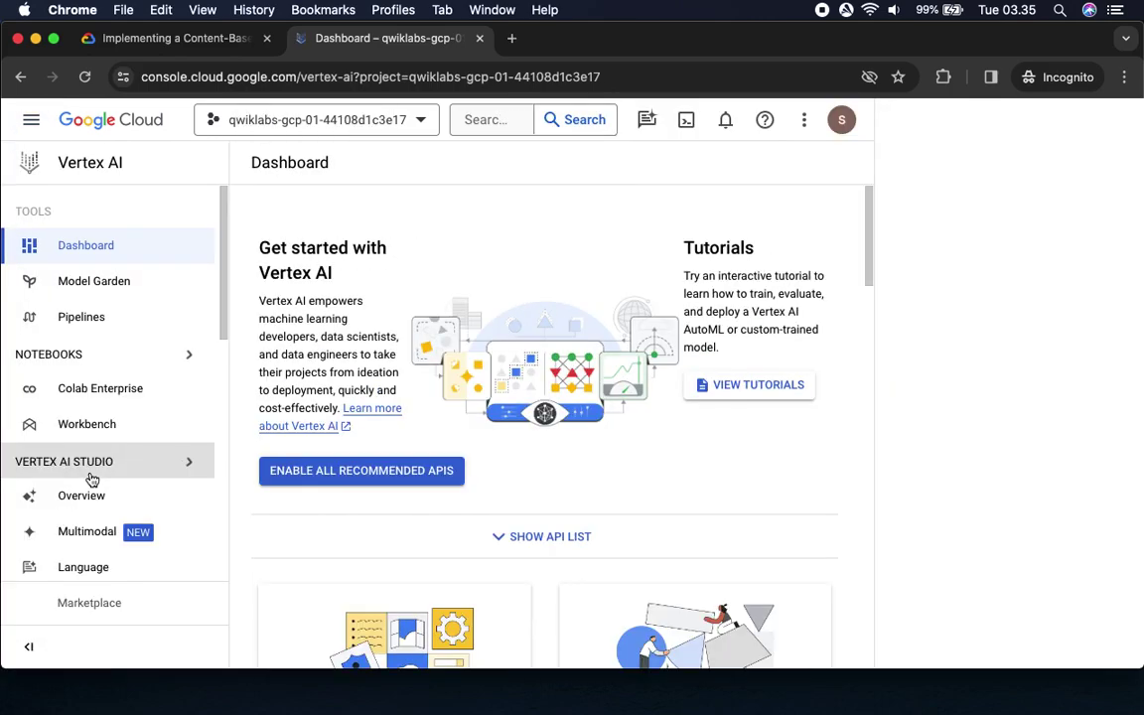
Enable all recommended APIs for Vertex AI after checking the lab instruction, and close the tutorial pane.
click(156, 42)
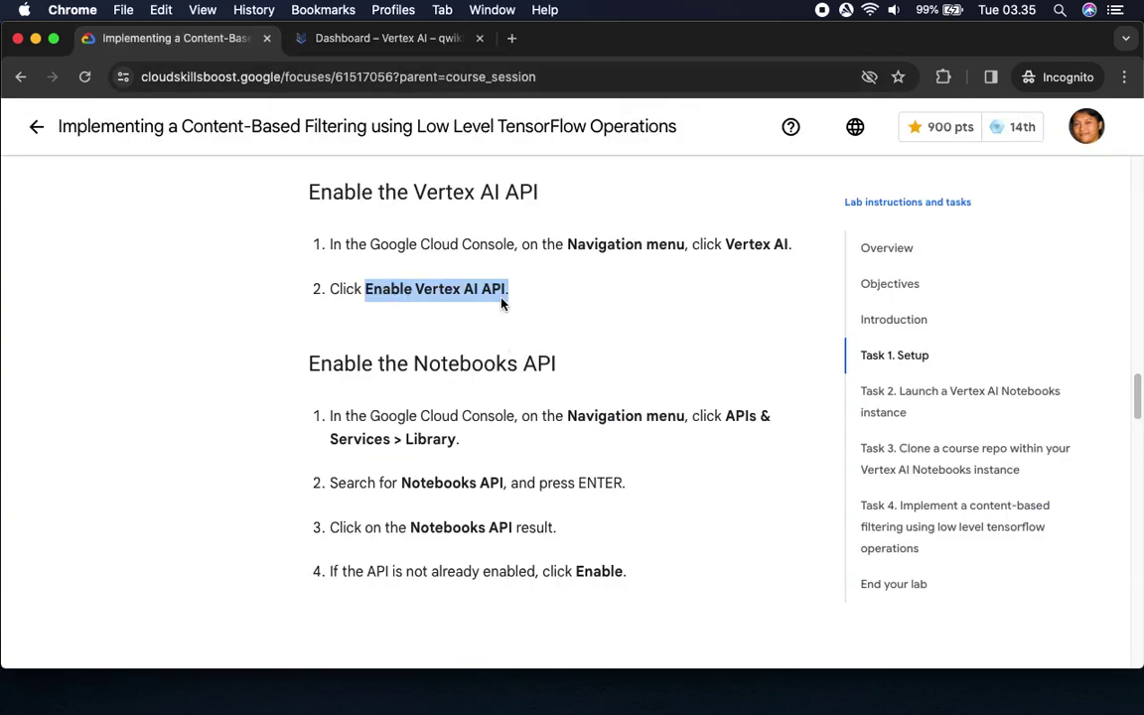
click(366, 39)
click(397, 471)
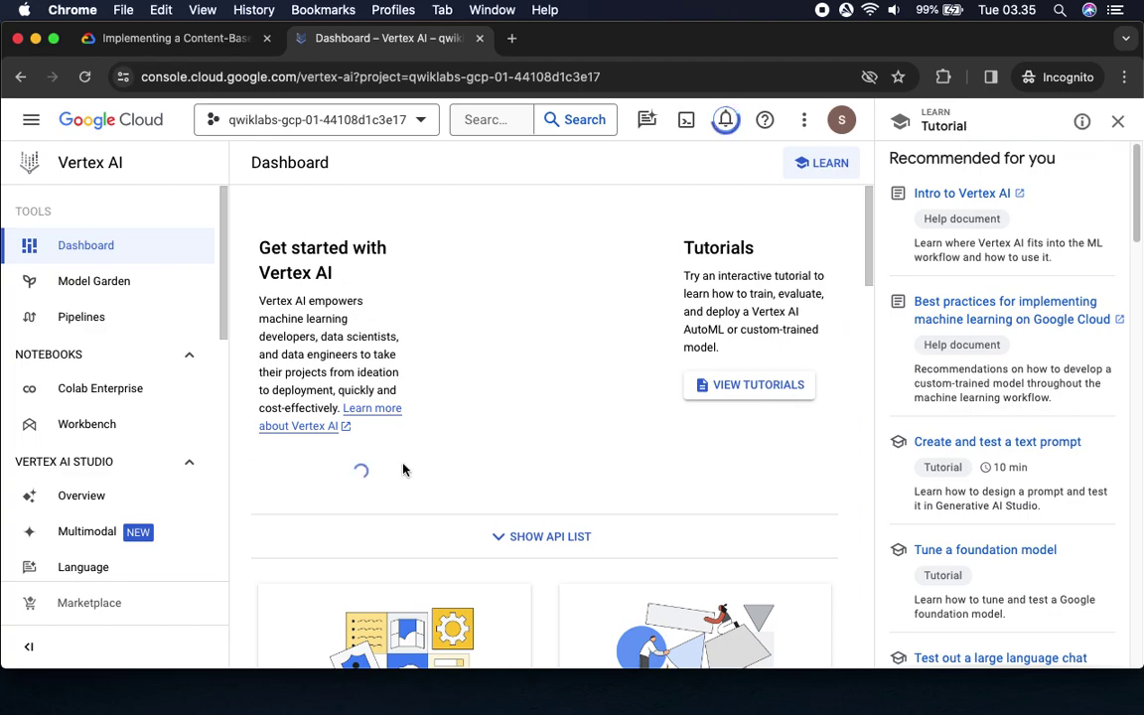
click(1117, 121)
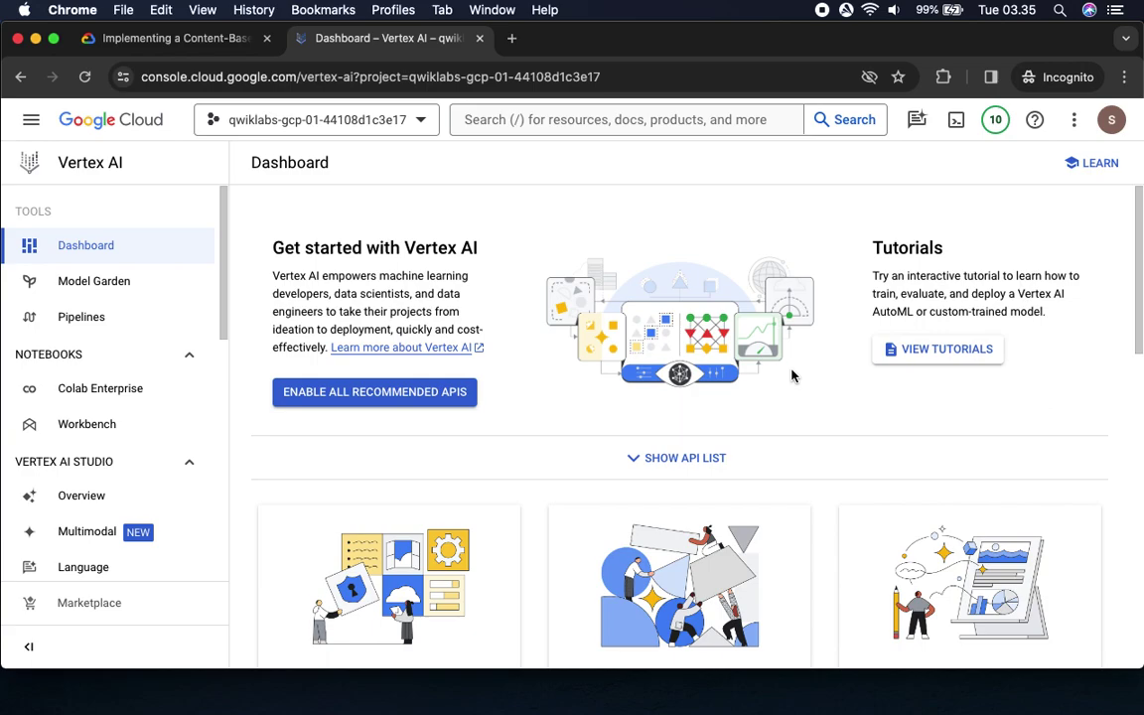
Expand the Vertex AI API list and look through its cards to check whether each API is enabled.
click(679, 459)
scroll(743, 449, down, 5)
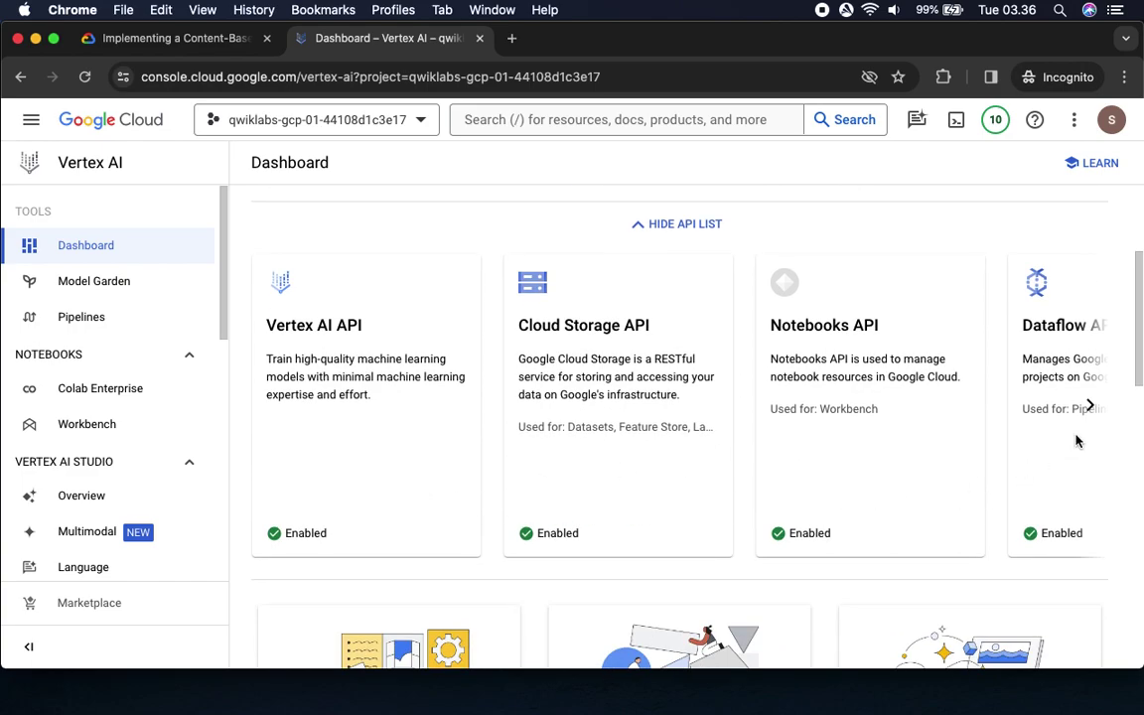
click(1090, 407)
click(1090, 408)
click(1090, 407)
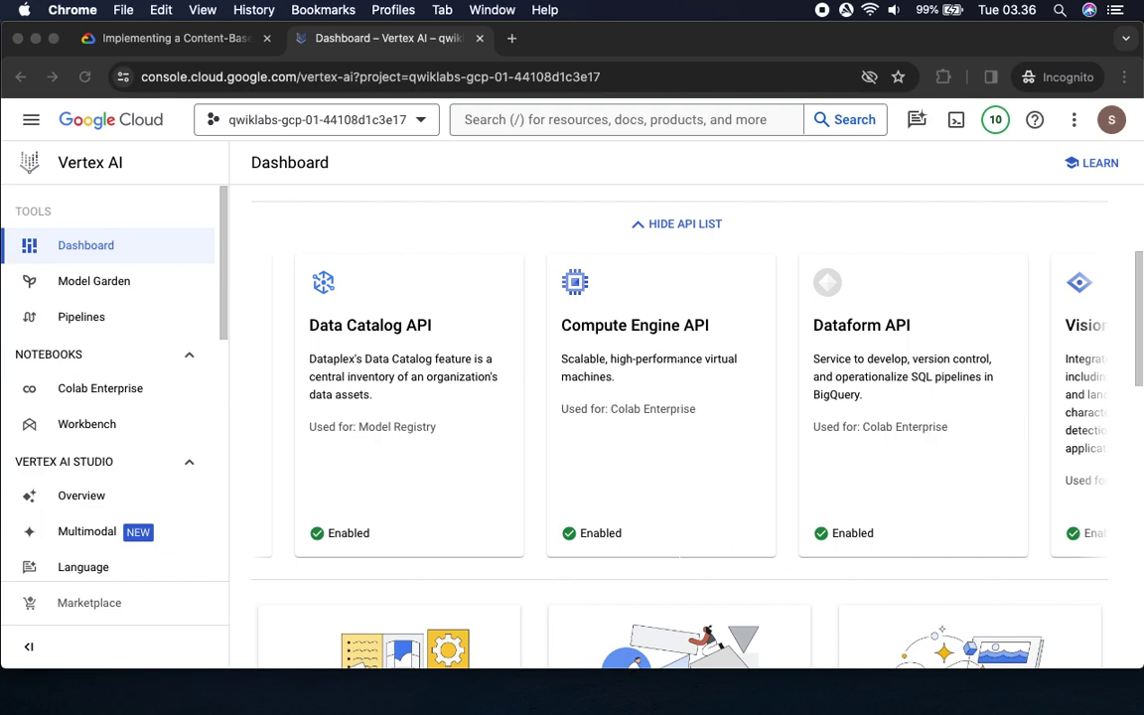
click(244, 199)
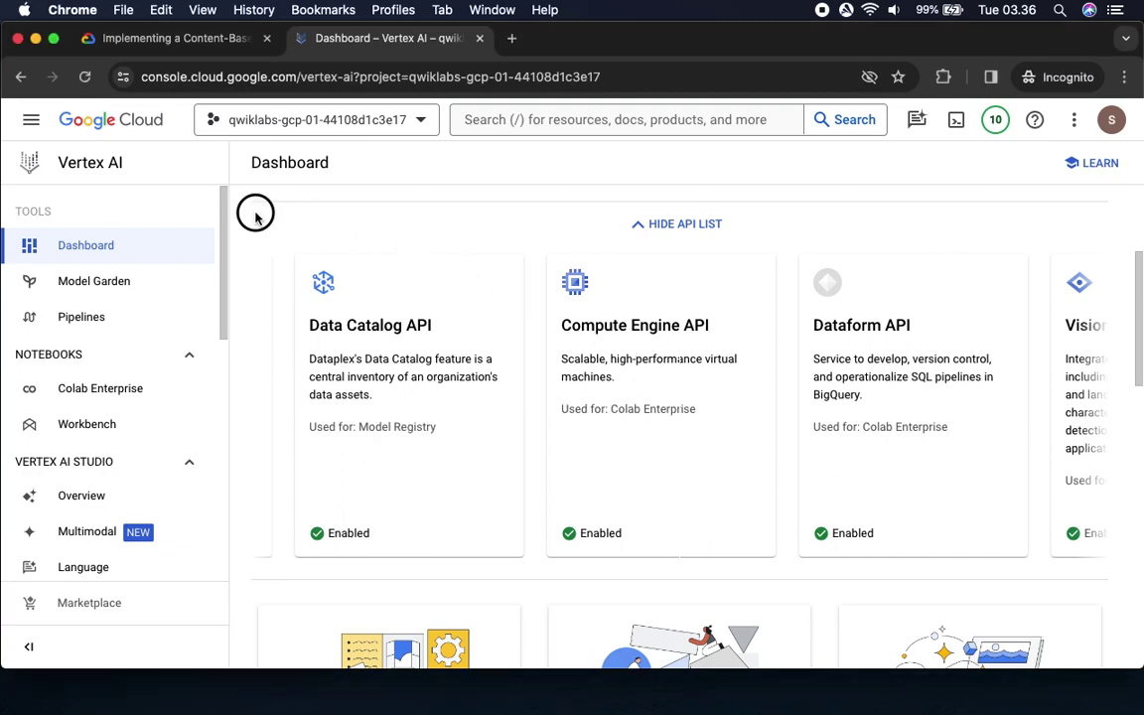
Follow the lab's Notebooks API instructions and open the APIs & Services Library in a separate browser tab.
click(169, 38)
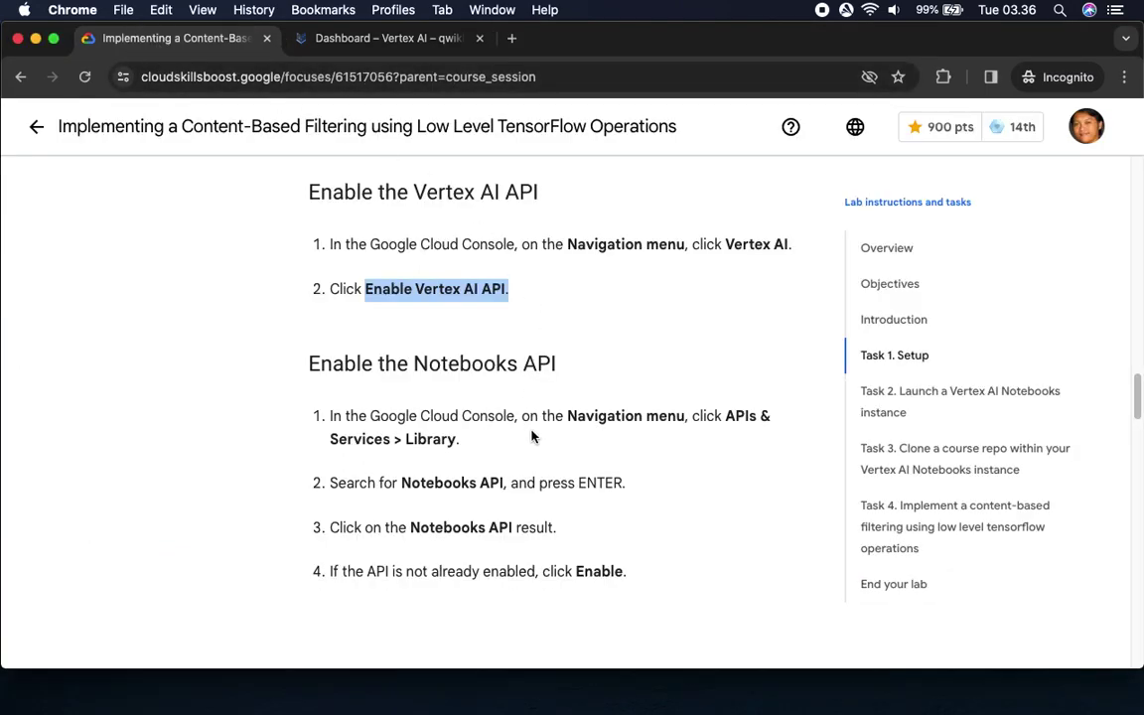
scroll(556, 418, down, 3)
scroll(583, 397, down, 1)
drag(726, 217, 740, 260)
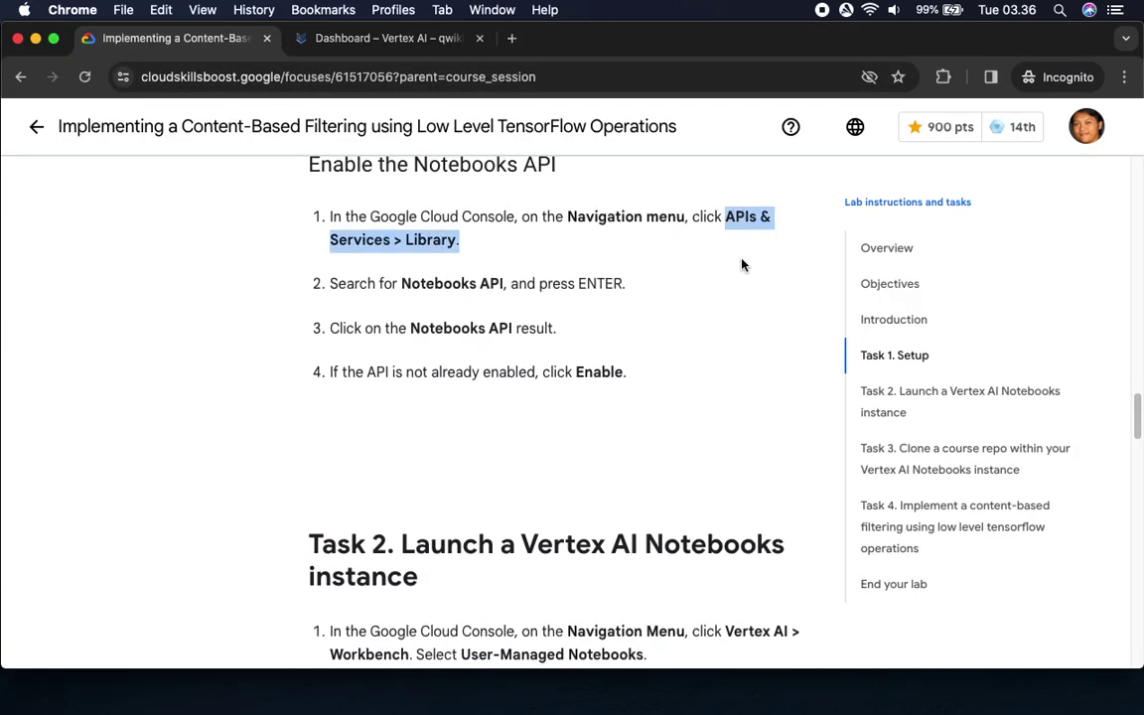
click(370, 37)
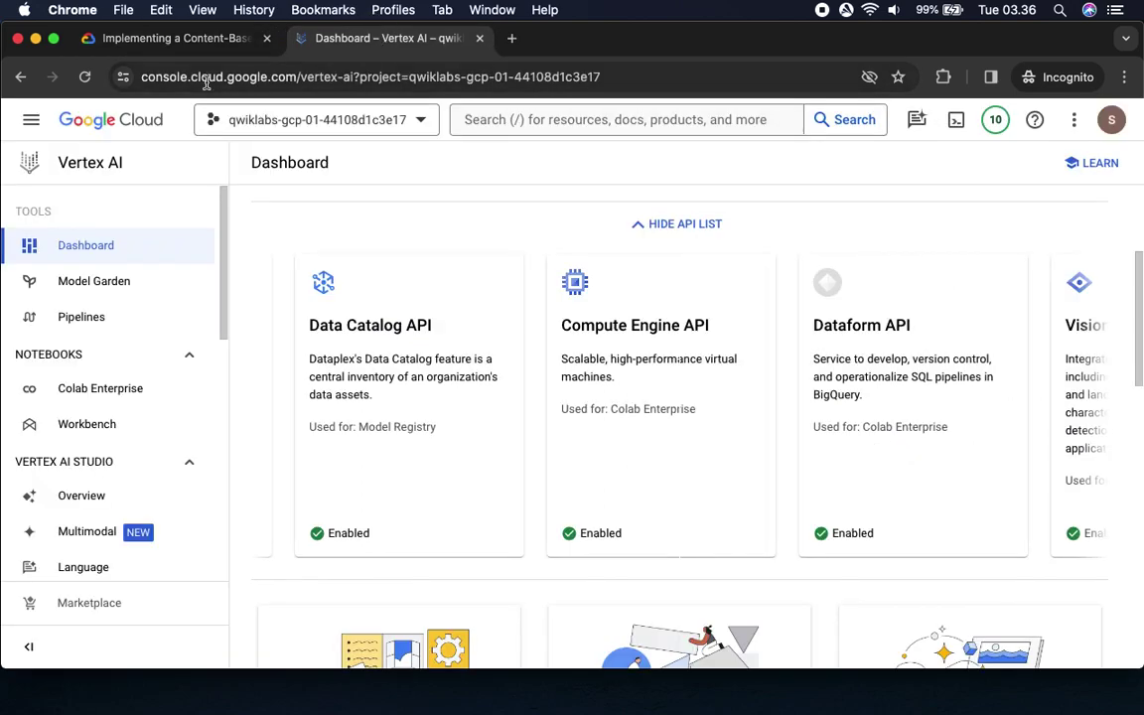
click(29, 128)
mouse_move(100, 305)
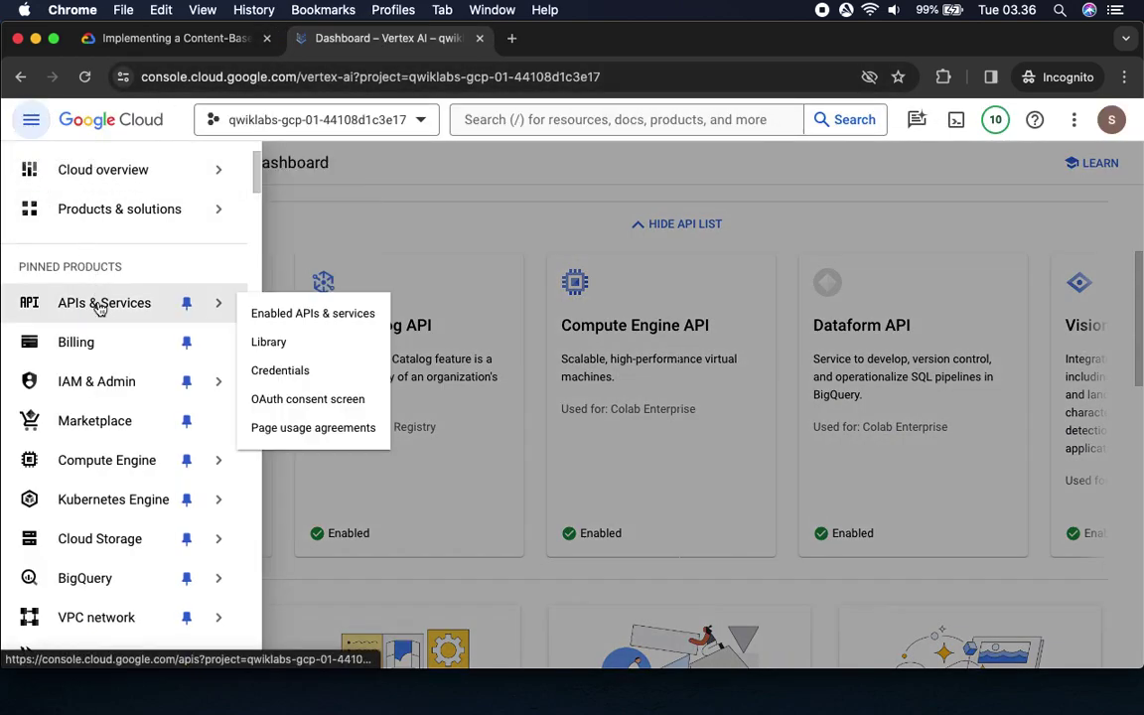
right_click(268, 341)
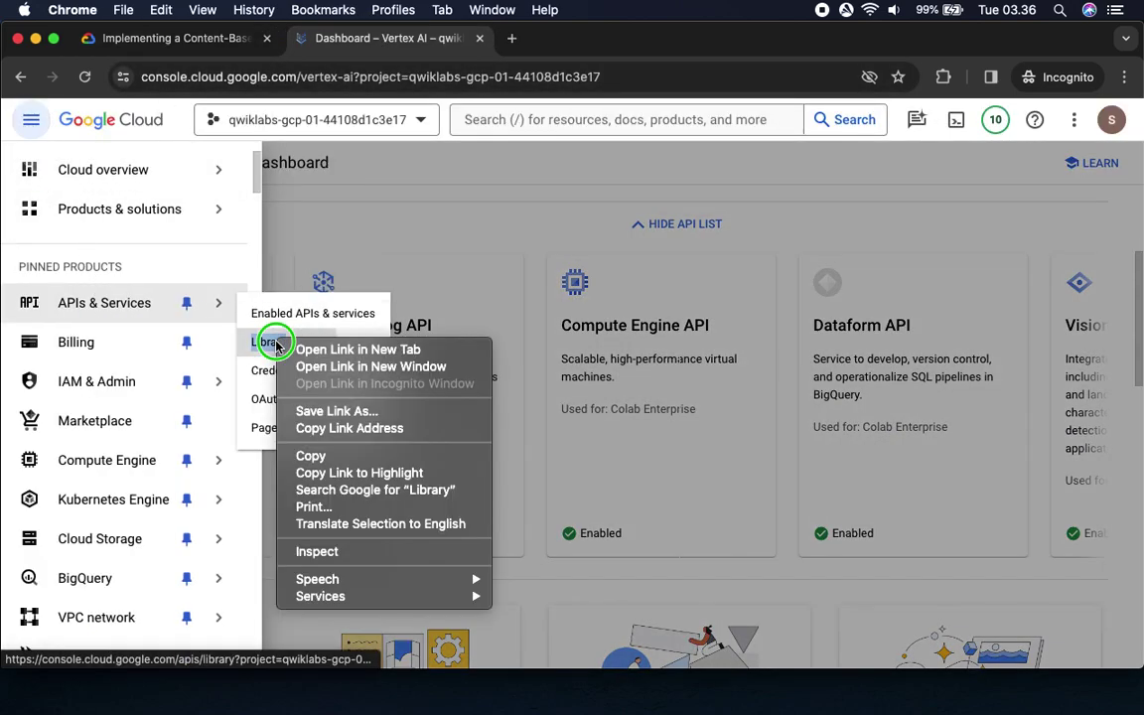
click(375, 351)
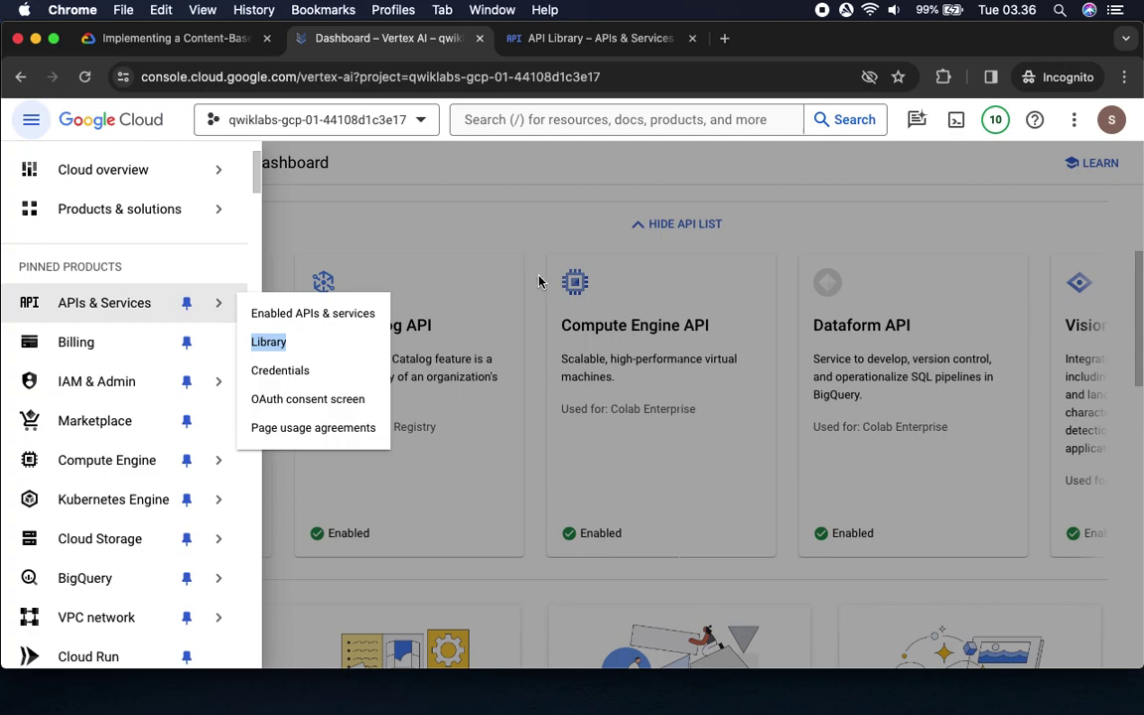
click(584, 40)
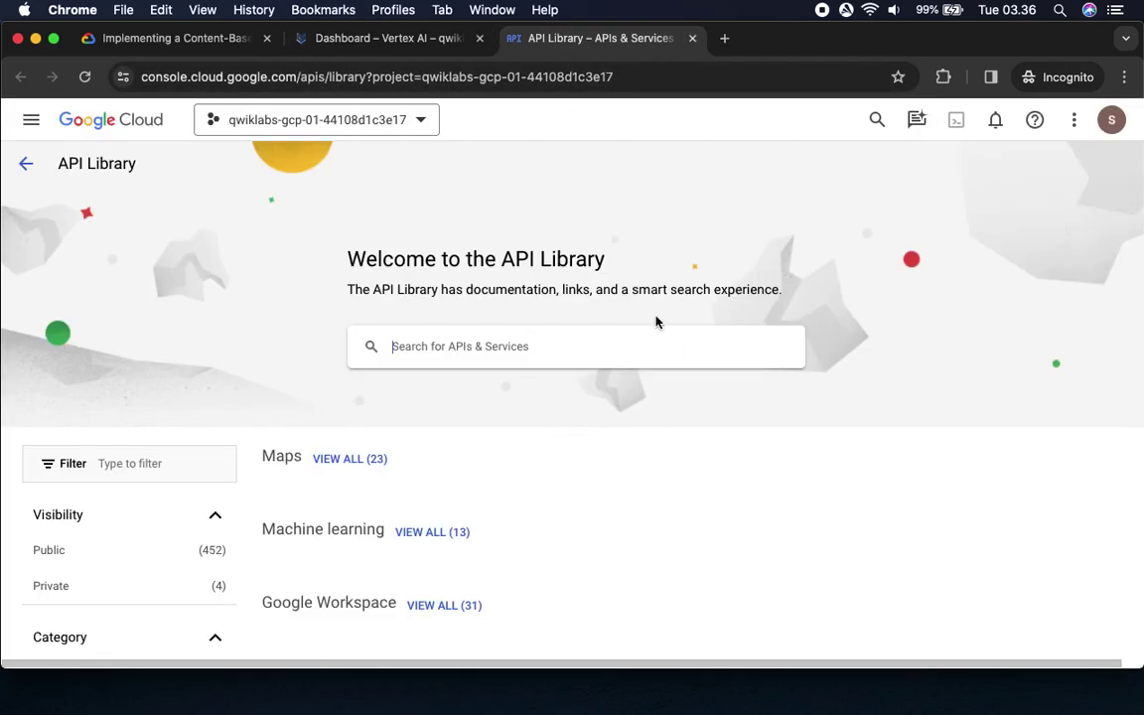
Copy "Notebooks API" from the lab instructions and search the API Library for it.
click(159, 40)
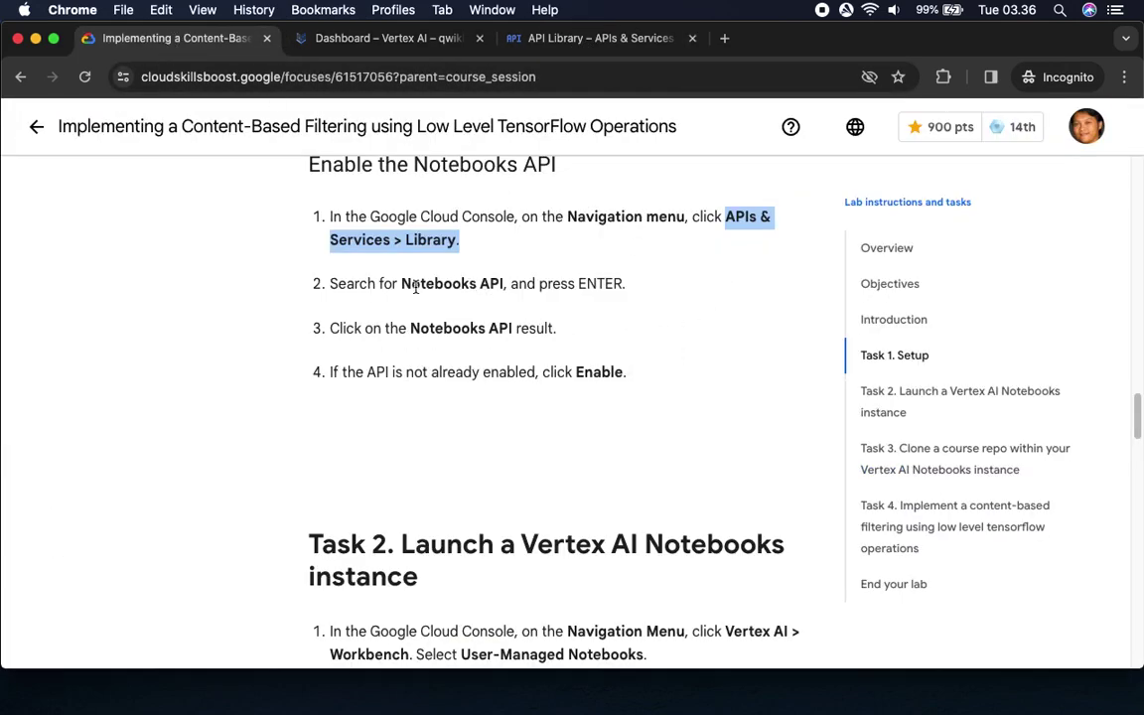
drag(401, 284, 504, 298)
key(super+c)
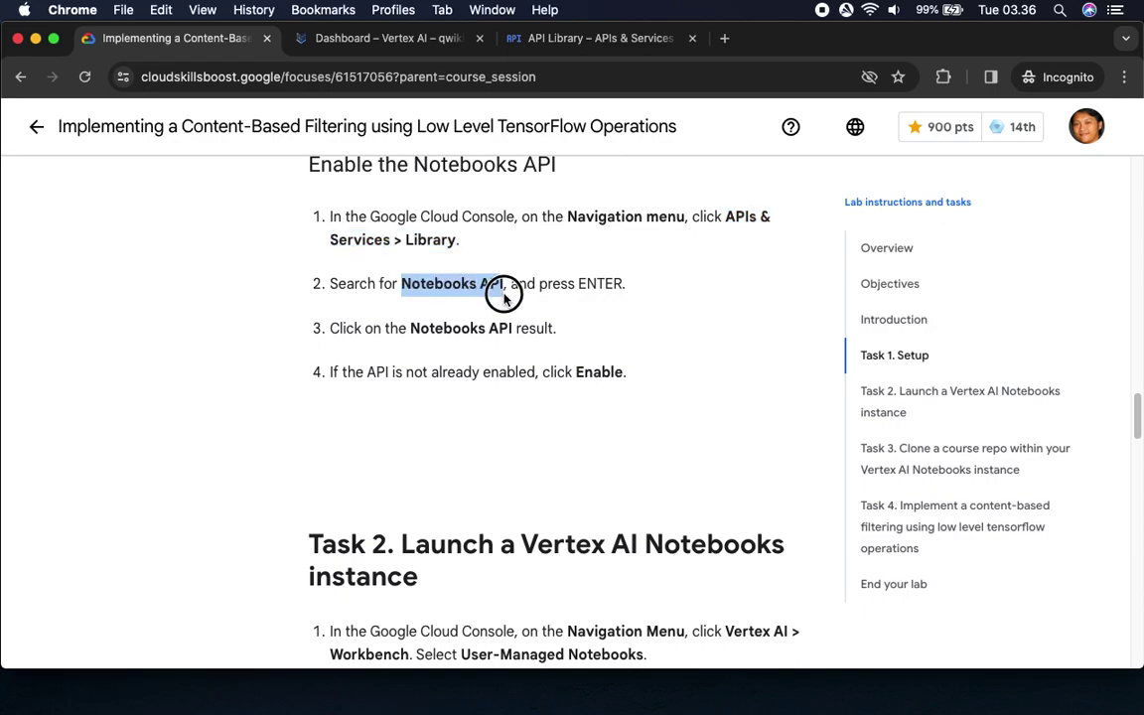
click(582, 38)
key(super+v)
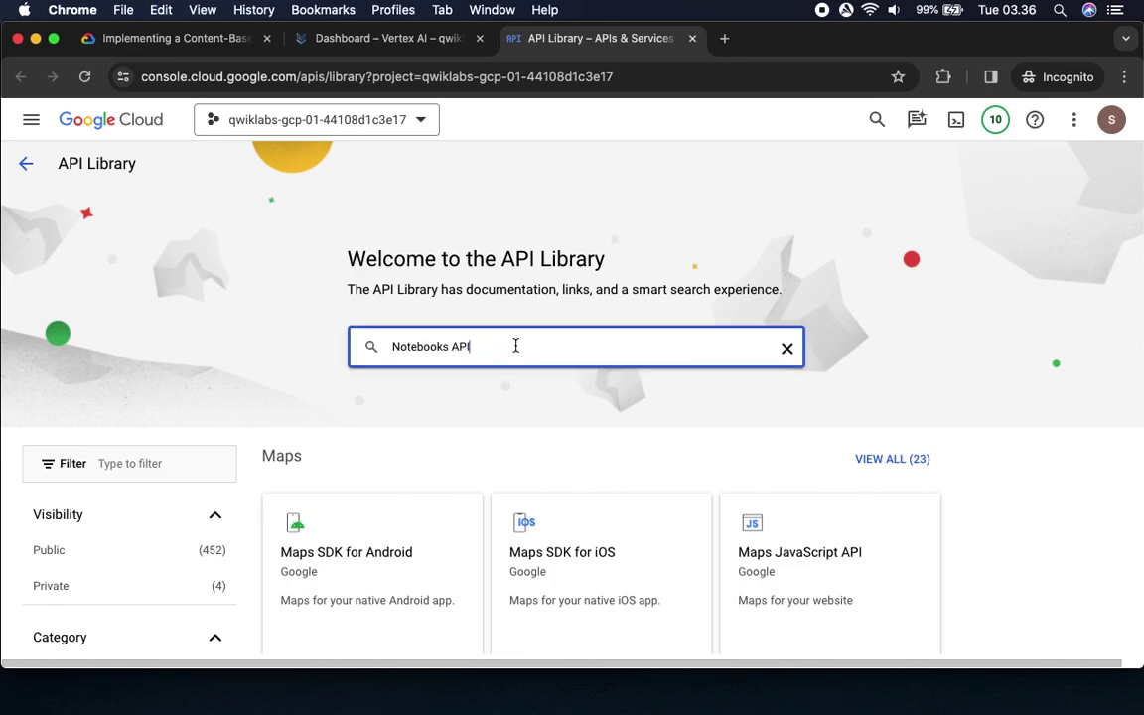
key(Return)
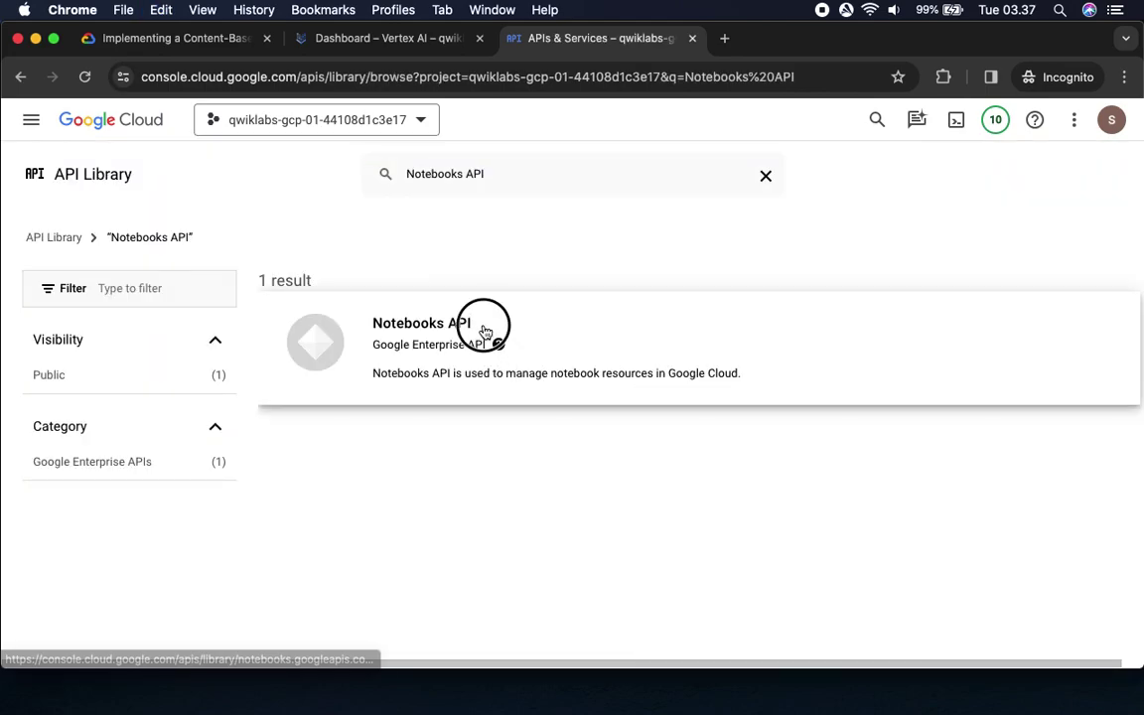
Open the Notebooks API's management details and check its status.
click(483, 327)
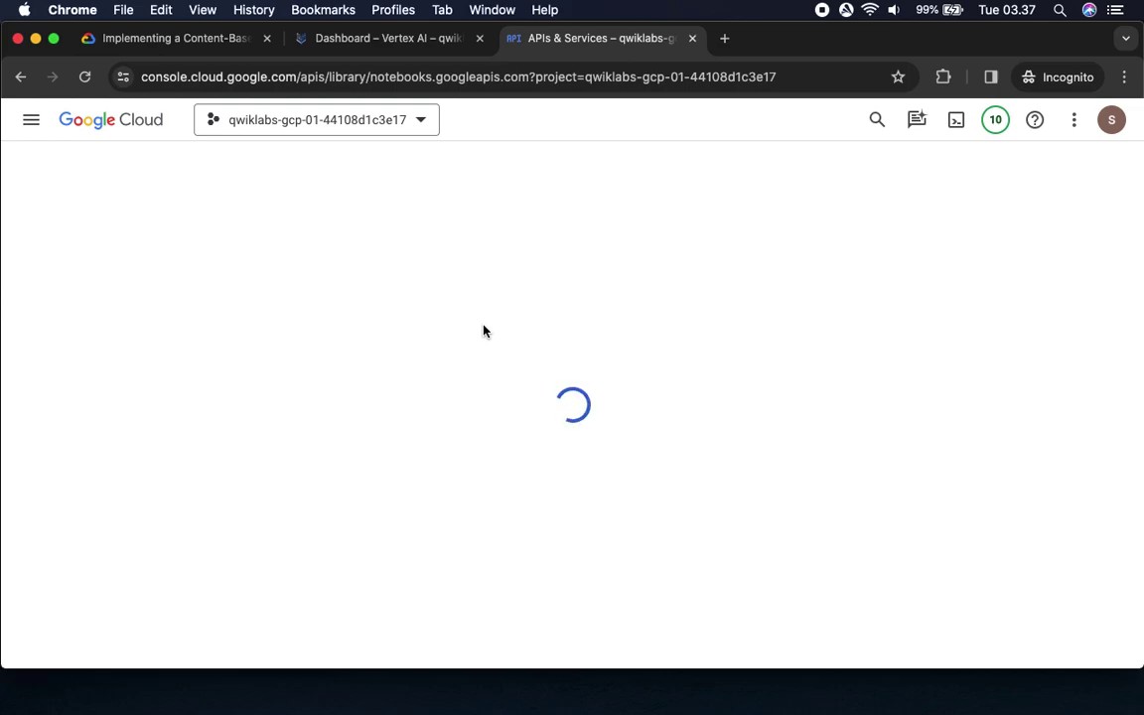
click(207, 347)
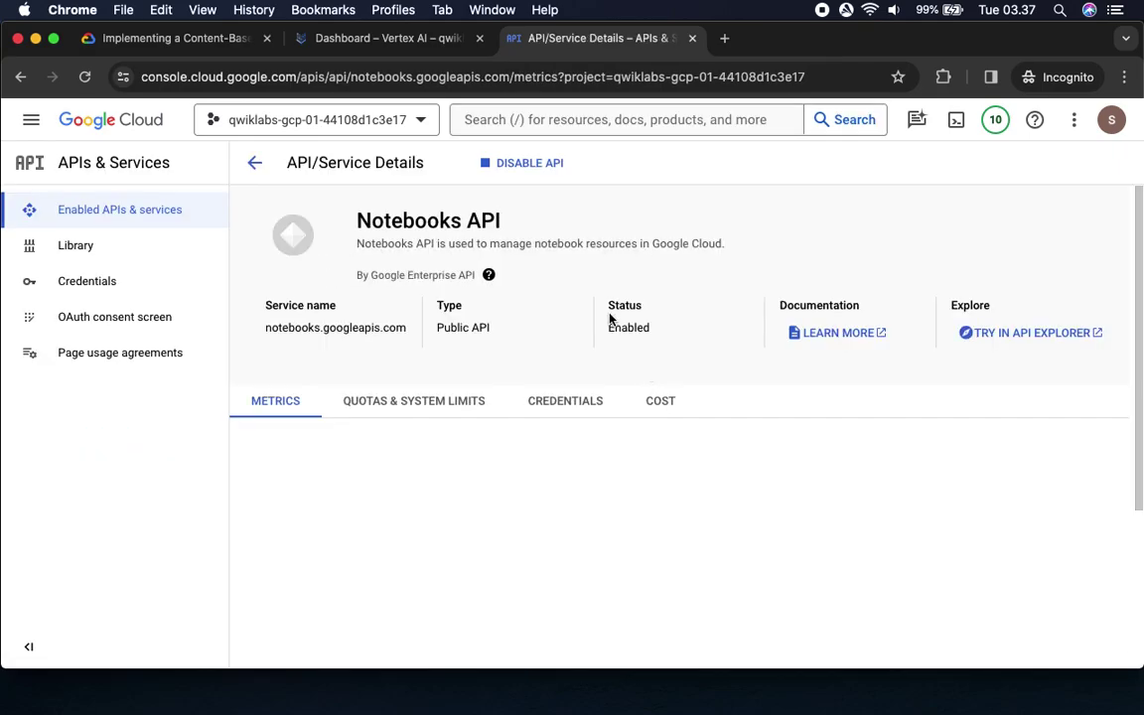
drag(610, 328, 654, 337)
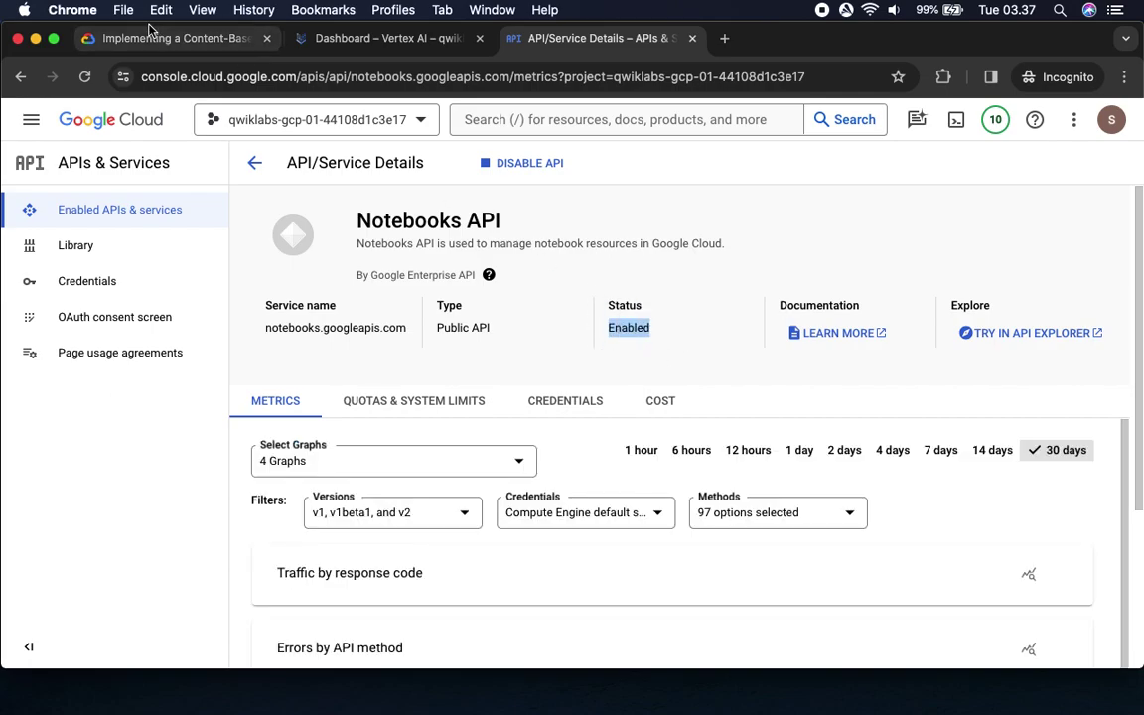
Follow the lab's Task 2 instructions to open Vertex AI Workbench, and close the Notebooks API details page.
click(167, 39)
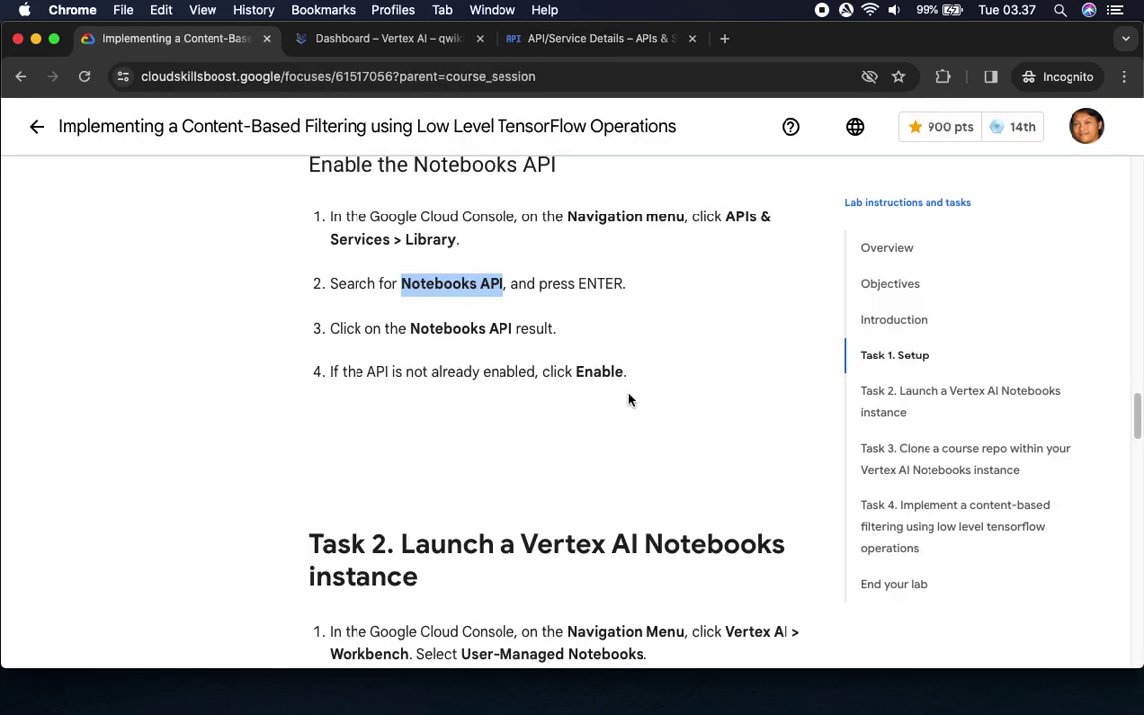
scroll(641, 472, down, 6)
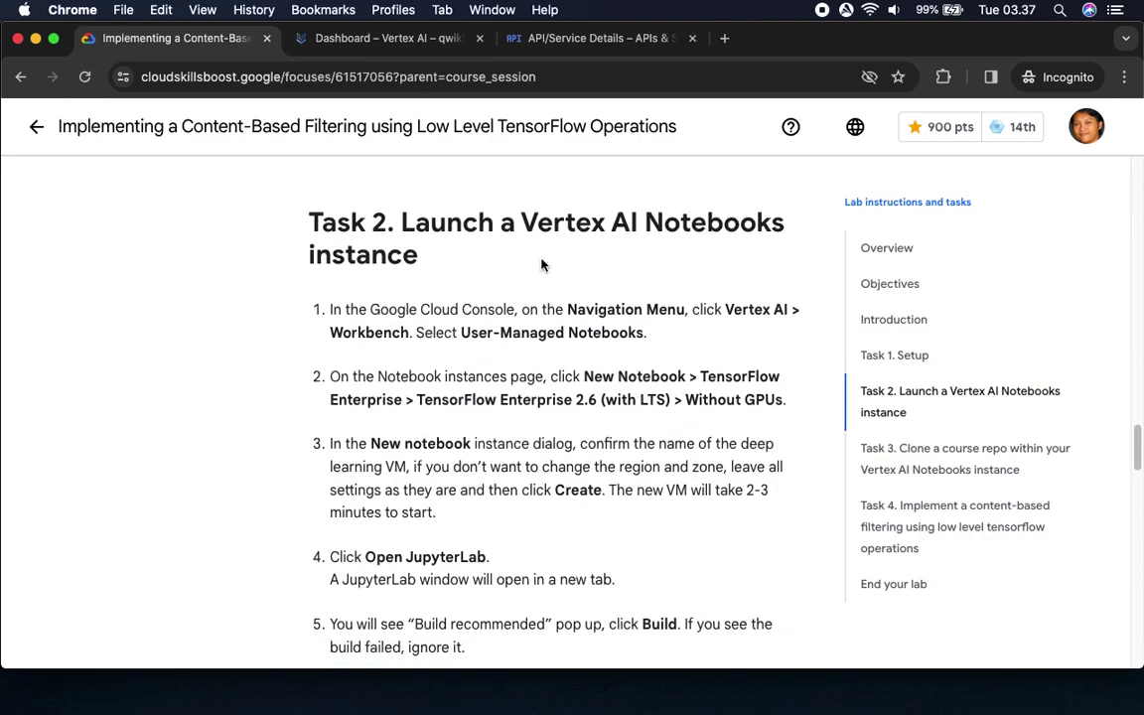
drag(726, 309, 782, 344)
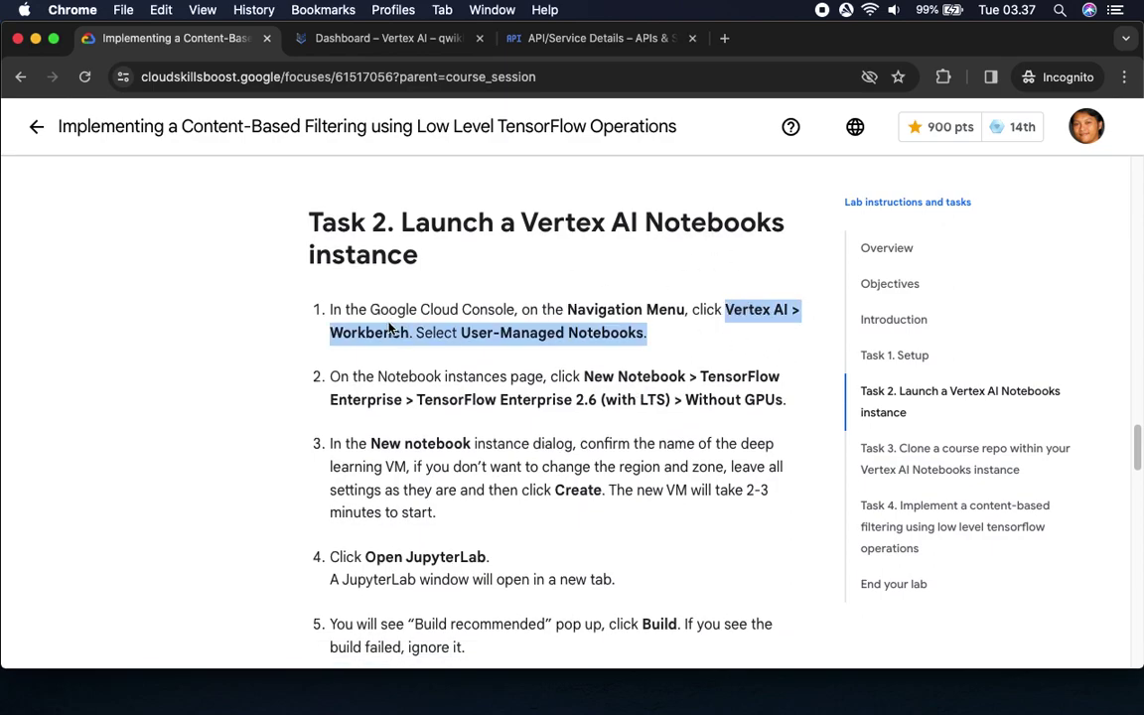
click(386, 40)
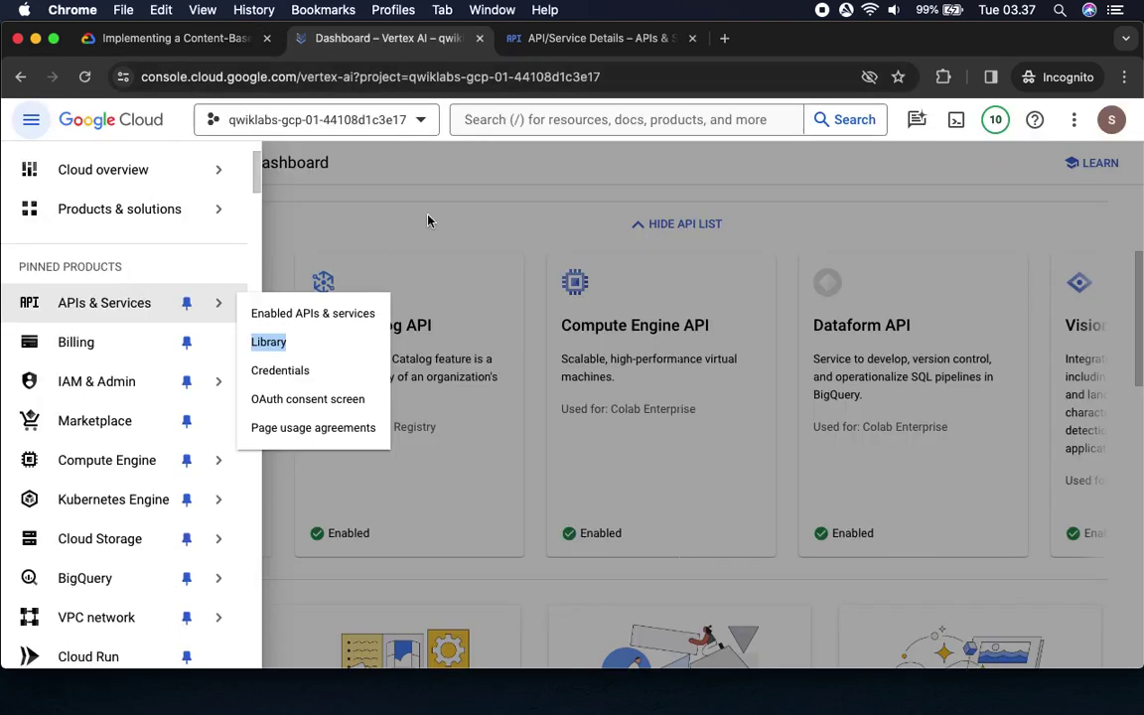
click(527, 187)
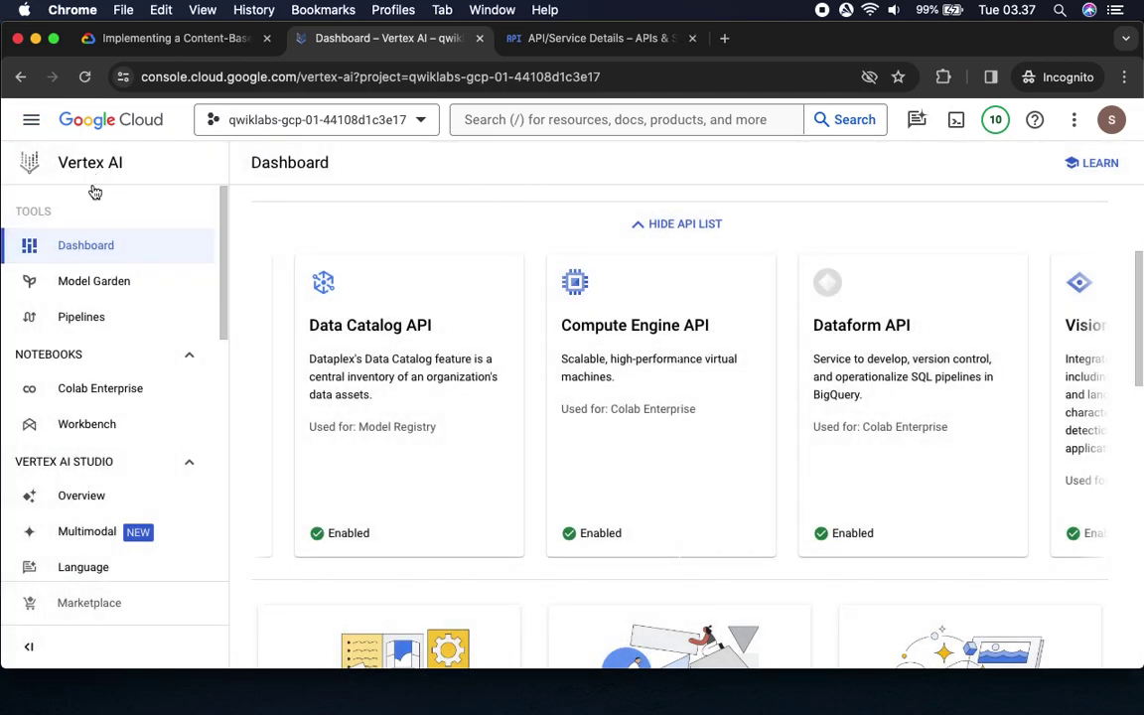
click(94, 434)
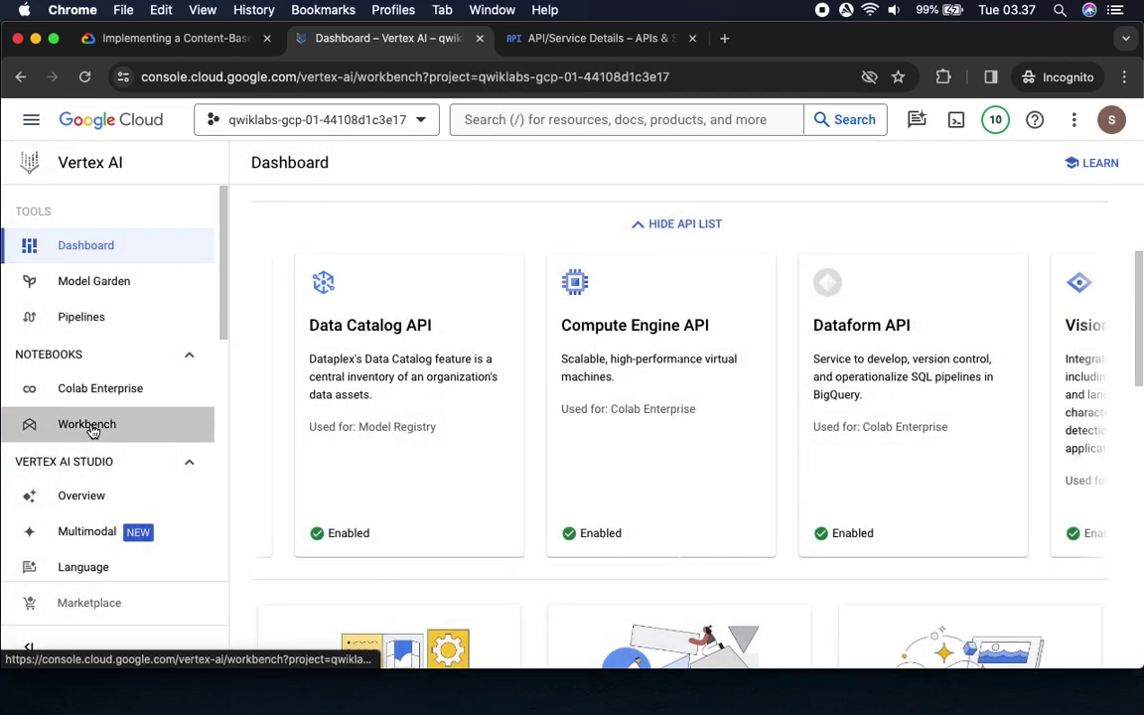
click(692, 40)
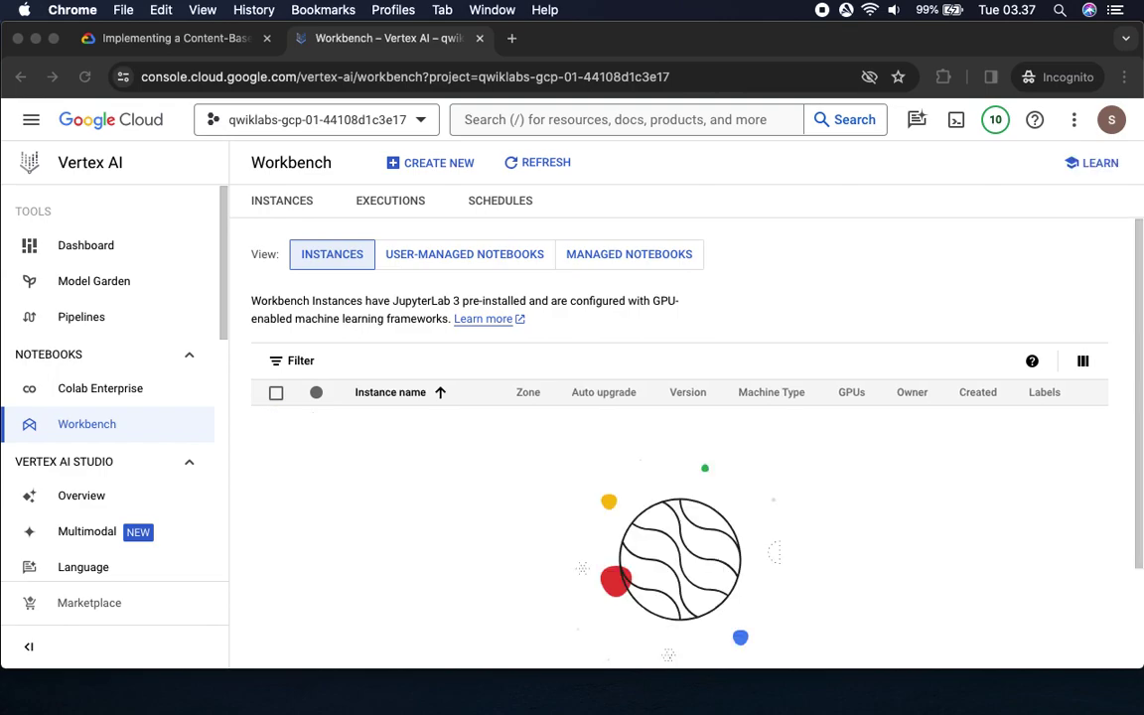
Check the notebook type named in the lab instructions and switch the Workbench view to User-Managed Notebooks.
click(171, 40)
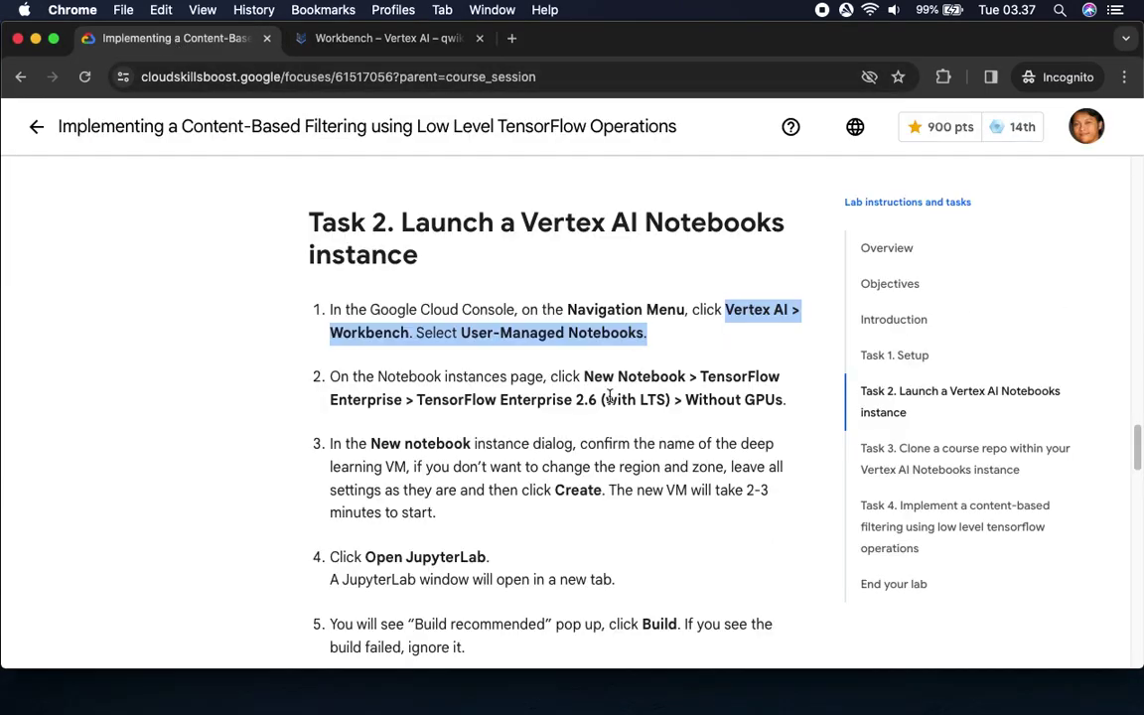
drag(461, 333, 644, 332)
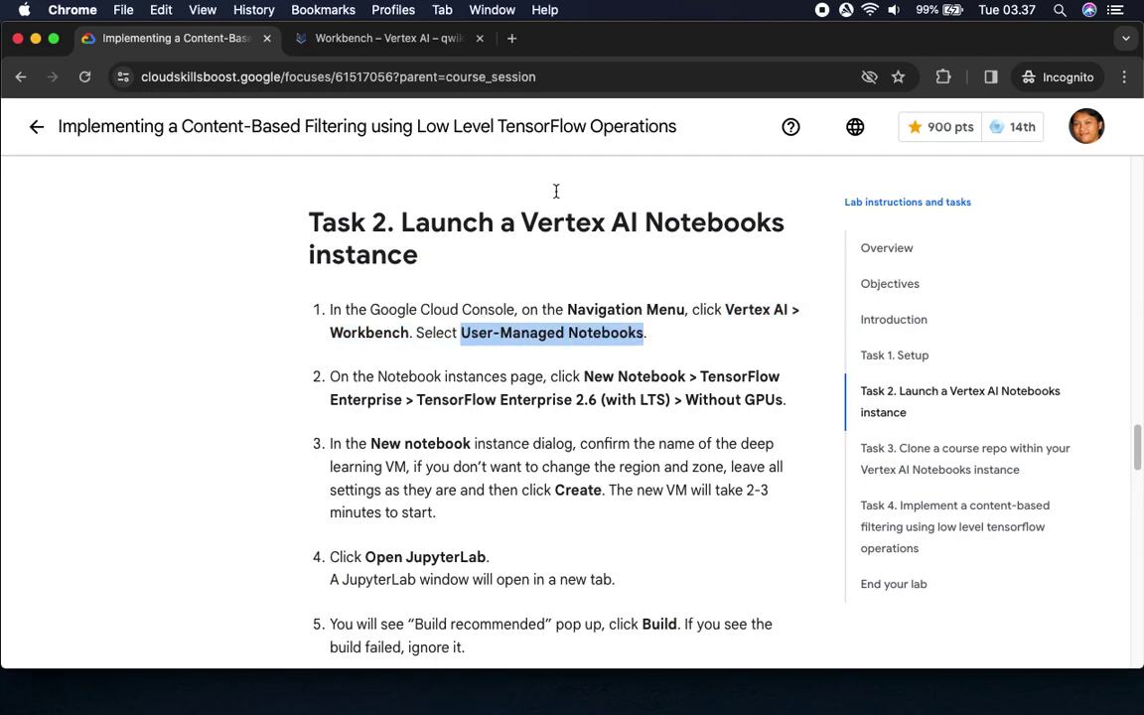
click(328, 40)
click(442, 260)
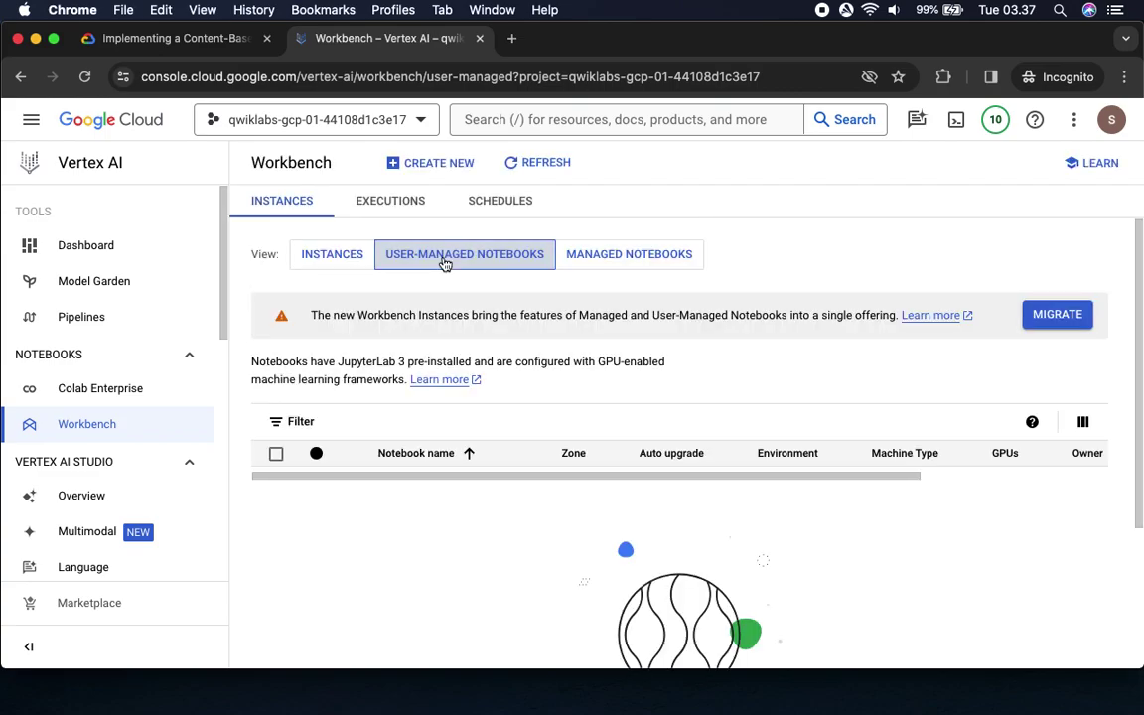
Start a new user-managed notebook instance per the lab instructions, with environment TensorFlow Enterprise 2.6 (with LTS and Intel® MKL-DNN/MKL).
click(149, 38)
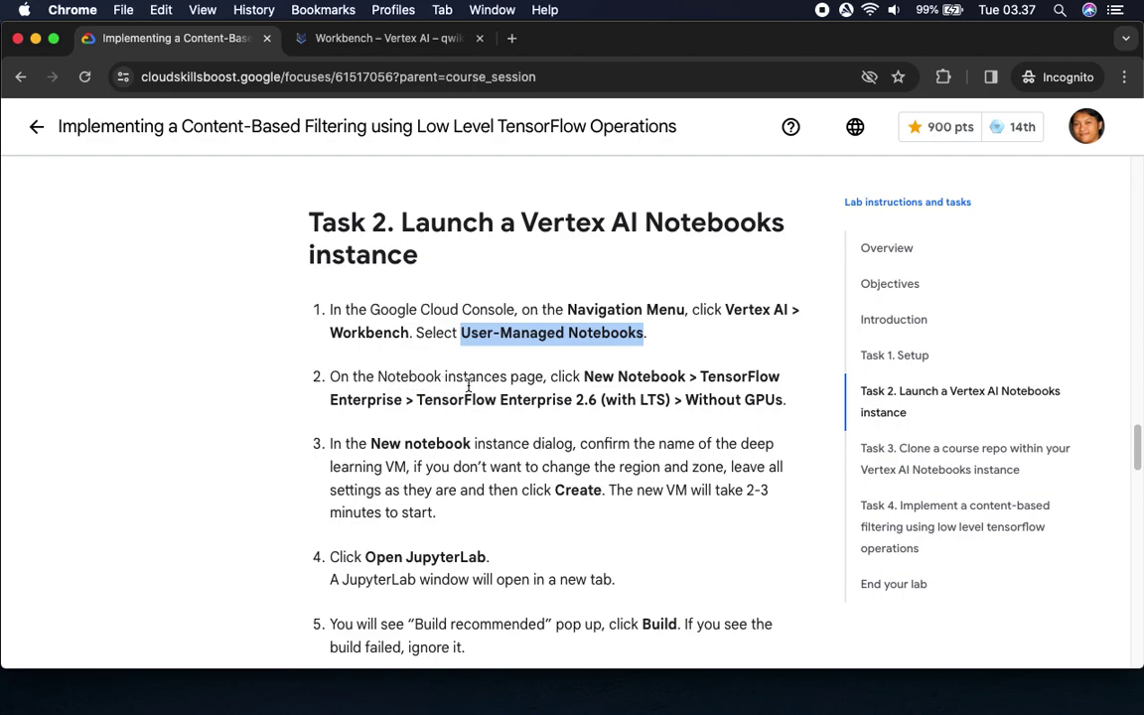
drag(587, 378, 417, 391)
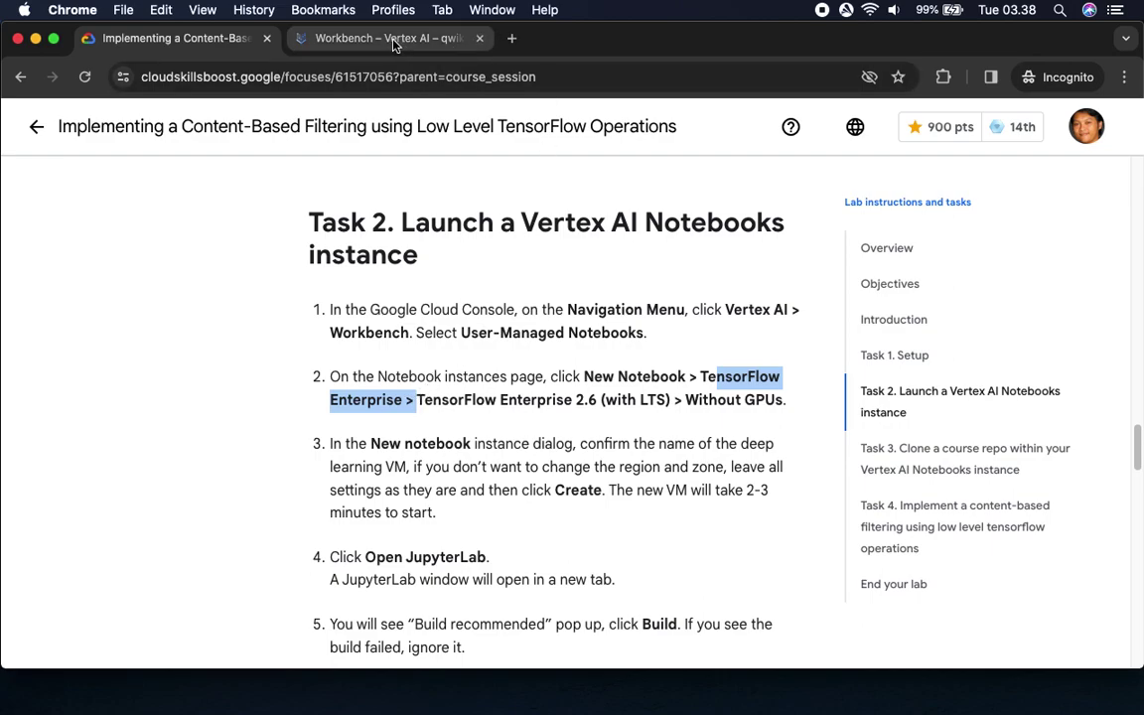
click(344, 37)
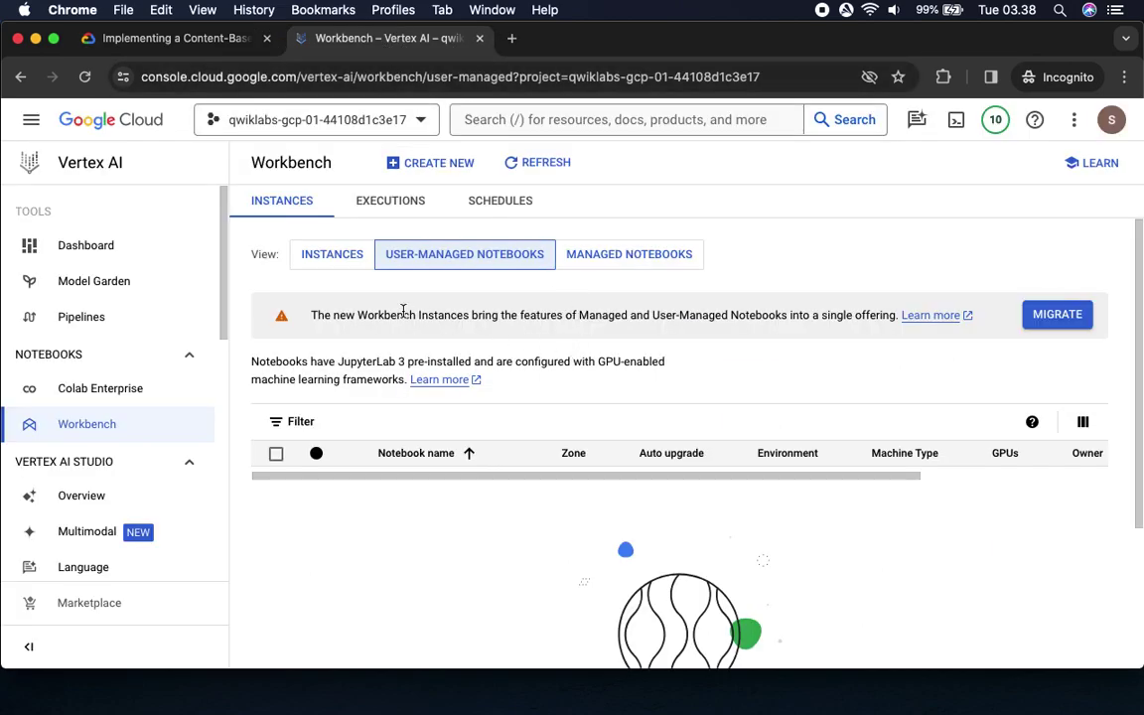
click(426, 164)
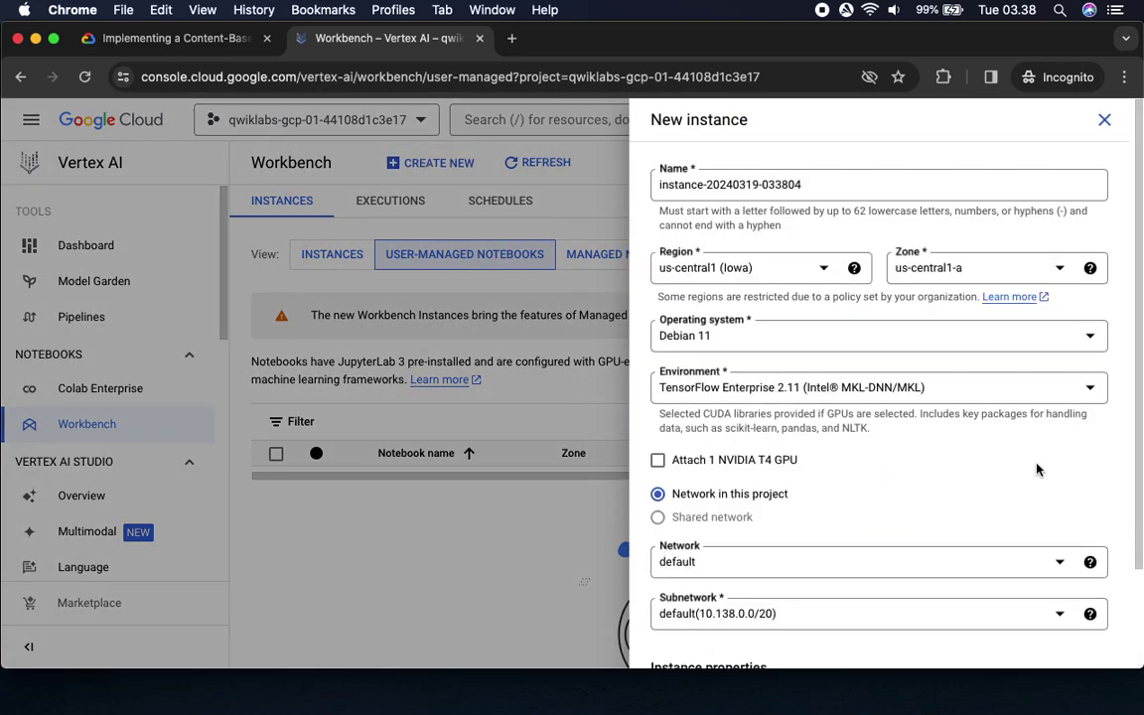
click(1081, 394)
click(816, 485)
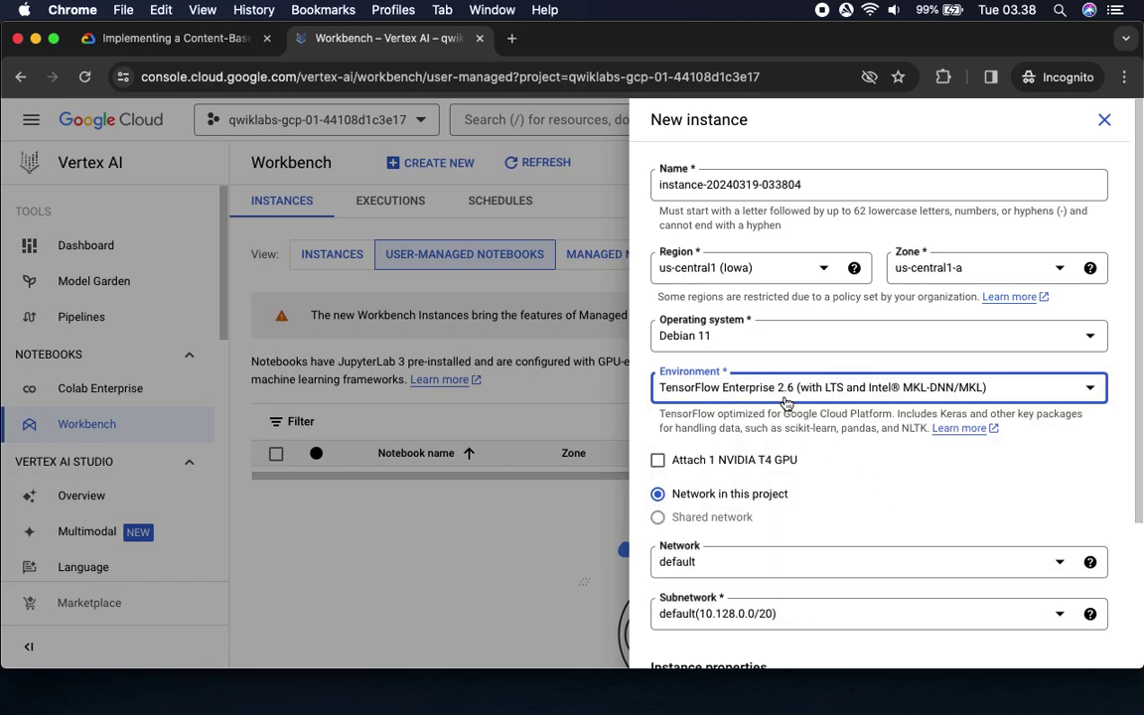
Review the lab's instance creation instructions and create the notebook instance, leaving the remaining settings at their defaults.
click(169, 42)
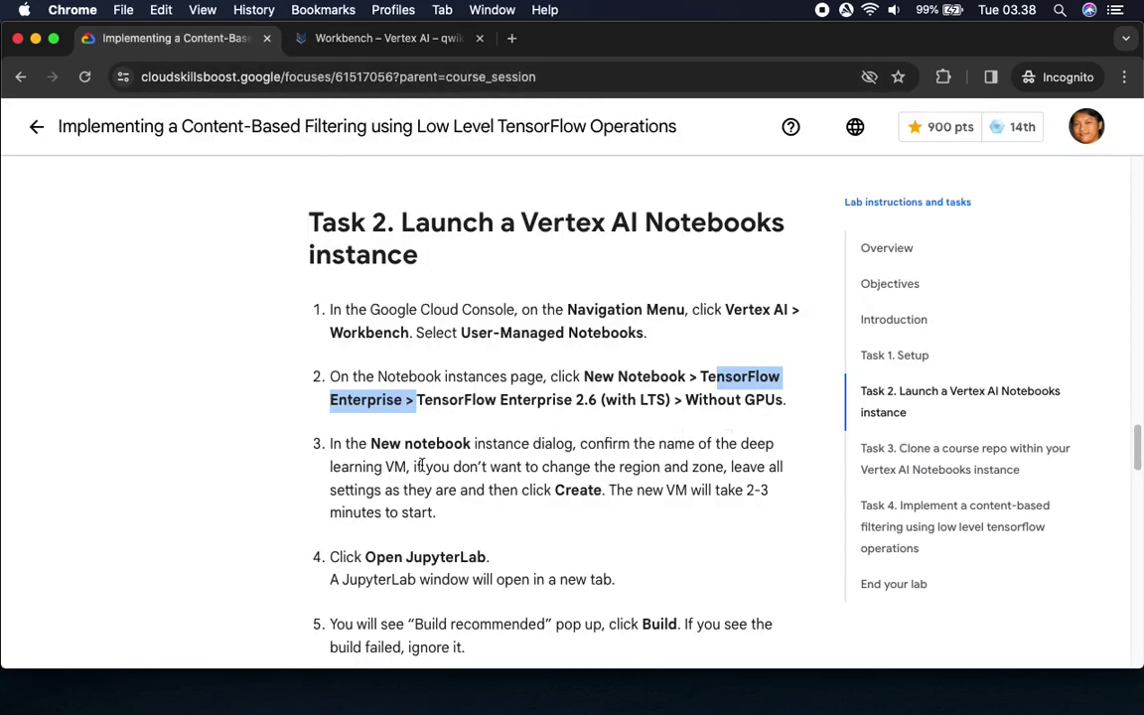
drag(545, 490, 664, 491)
scroll(706, 494, down, 3)
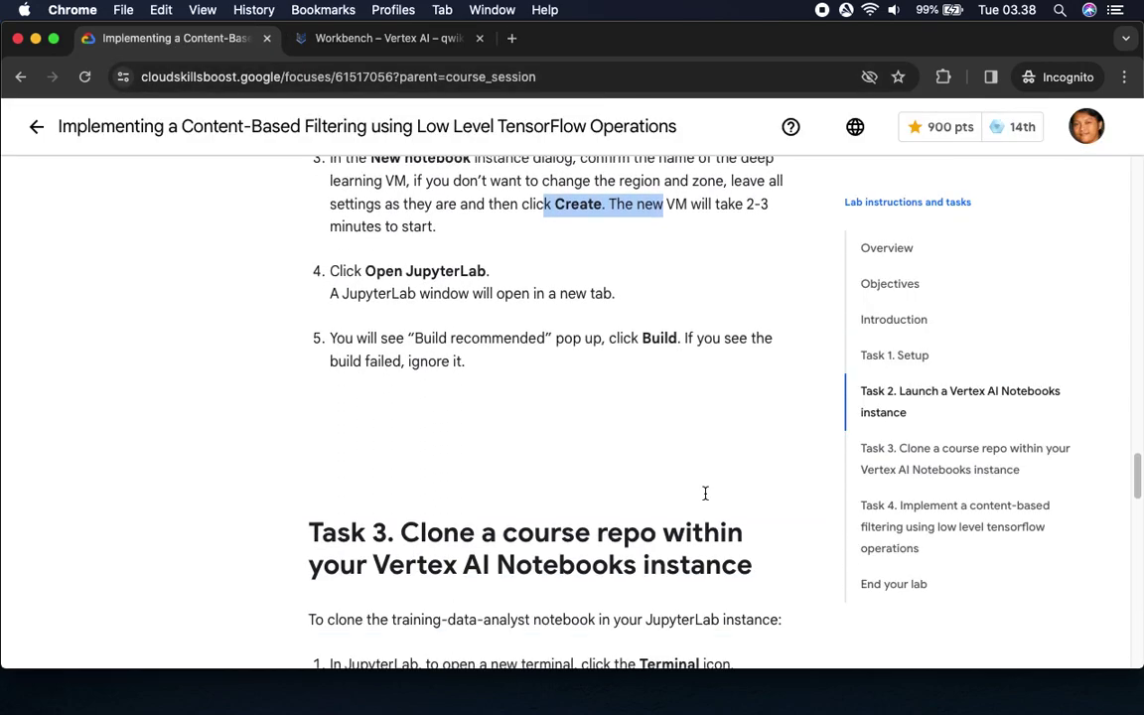
click(372, 40)
scroll(925, 519, down, 3)
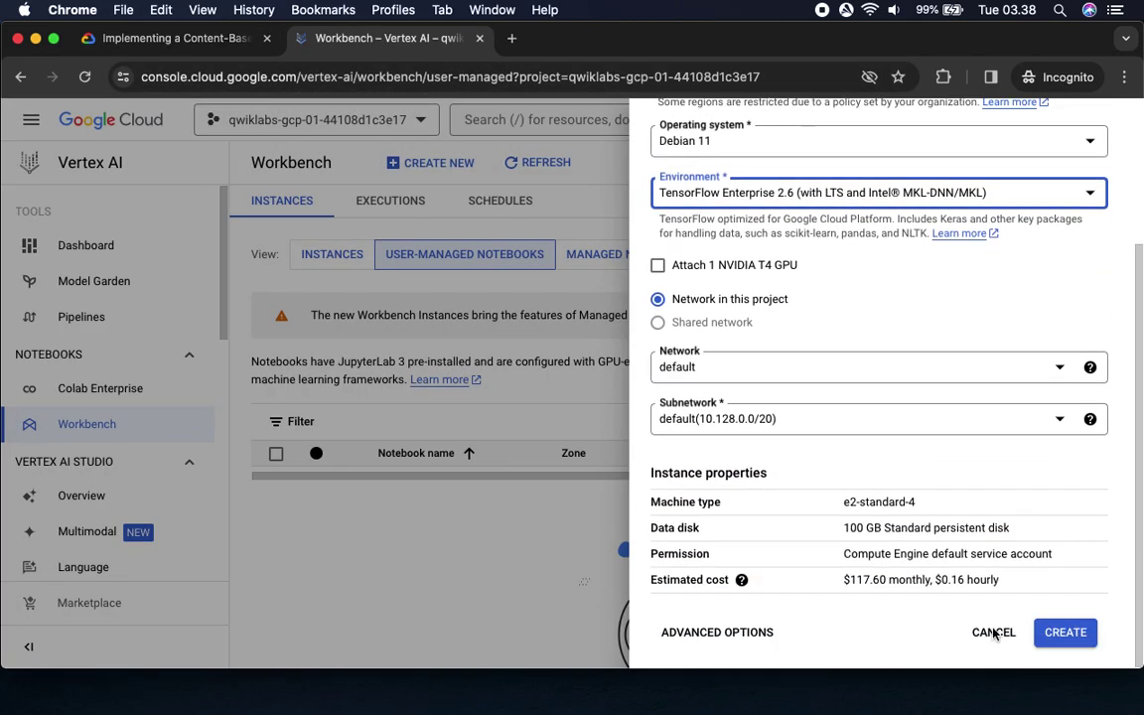
click(1068, 633)
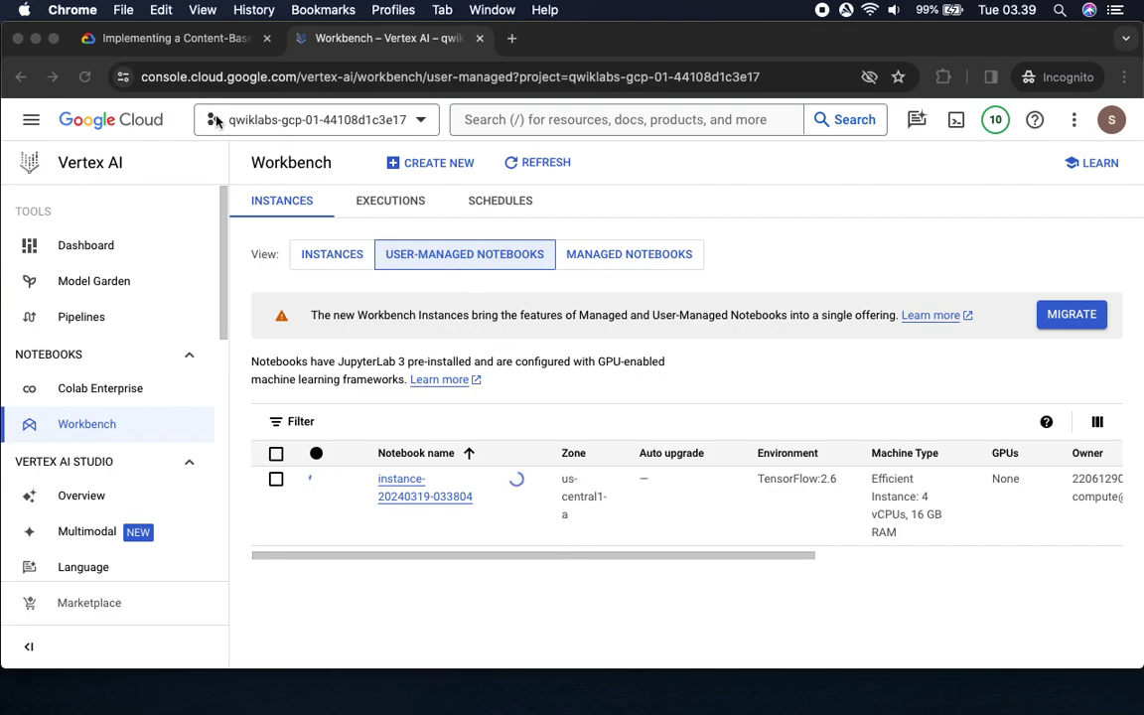
Read the lab's note on VM startup time and check the new instance's status in Workbench.
click(191, 38)
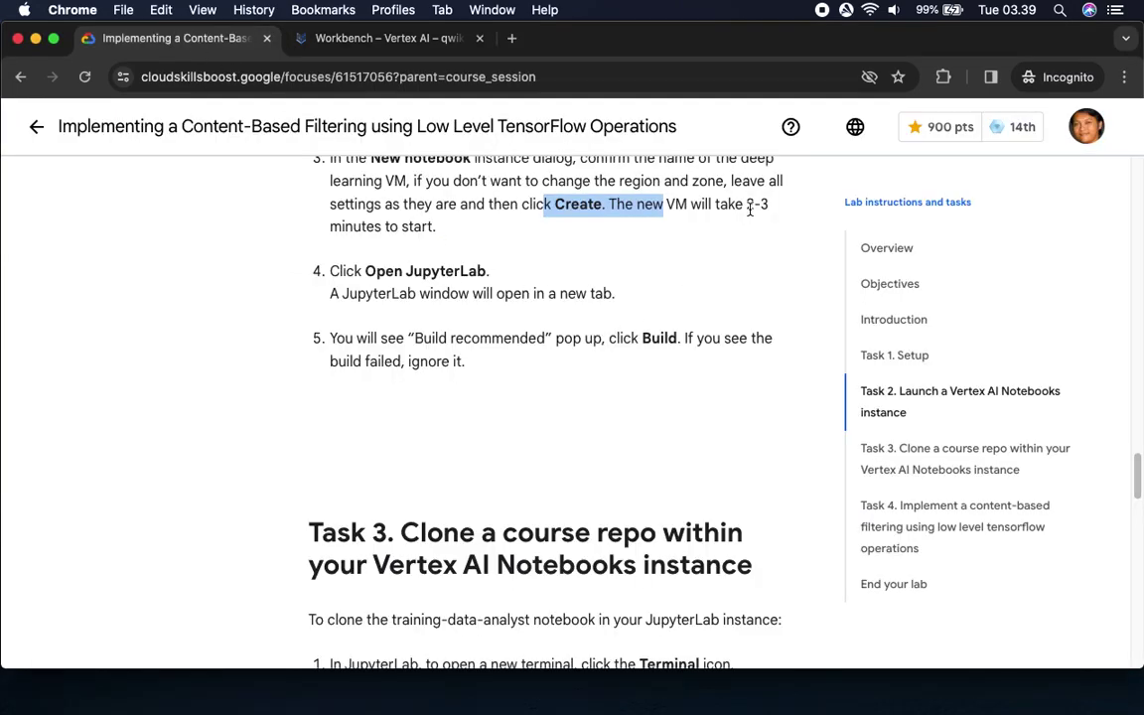
drag(746, 204, 758, 228)
scroll(709, 415, down, 1)
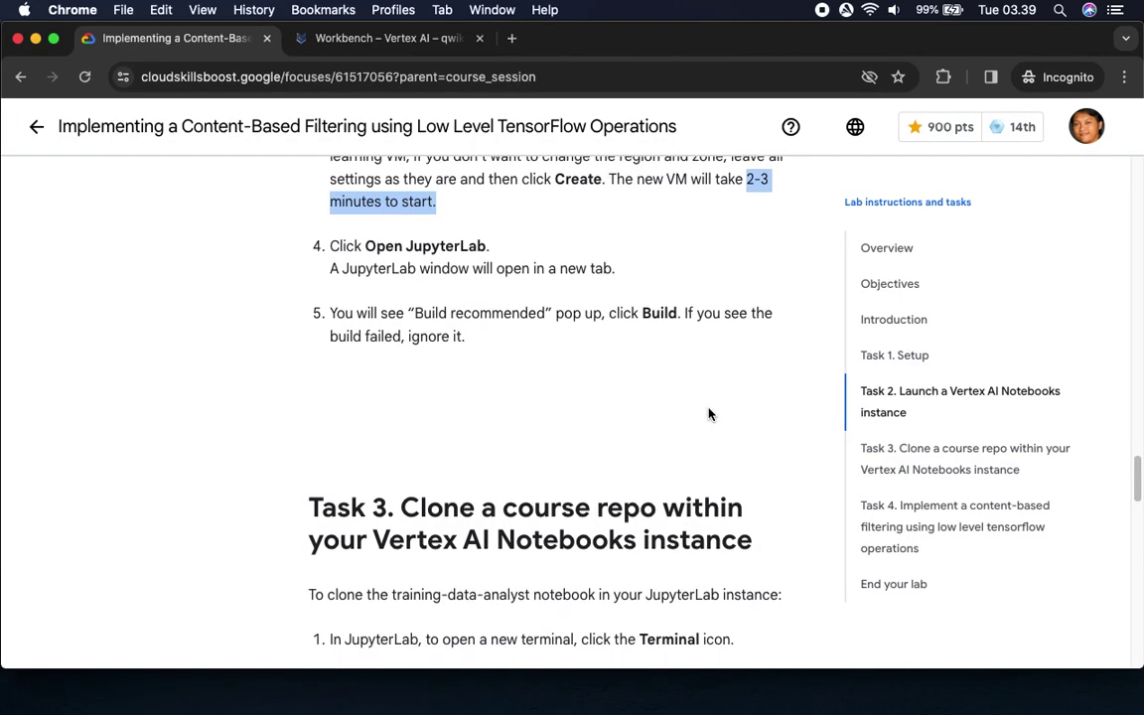
click(322, 38)
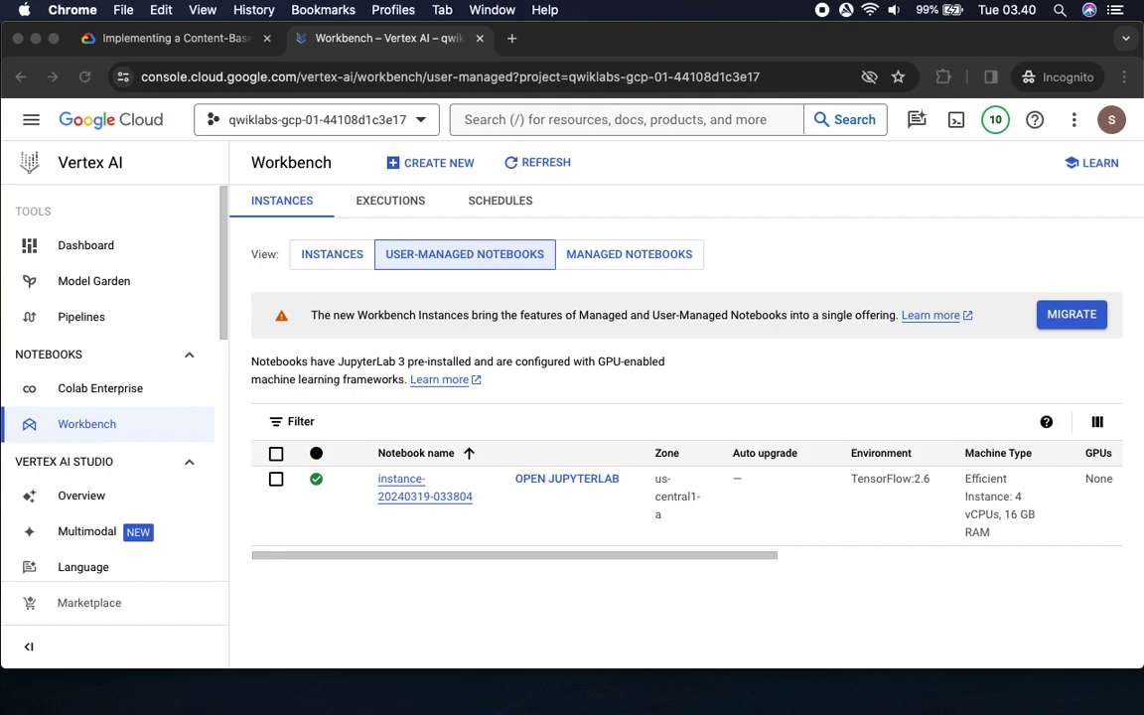
Follow the lab's next instruction to open JupyterLab for the new instance, and dismiss the Jupyter news notification.
click(166, 38)
drag(365, 241, 477, 242)
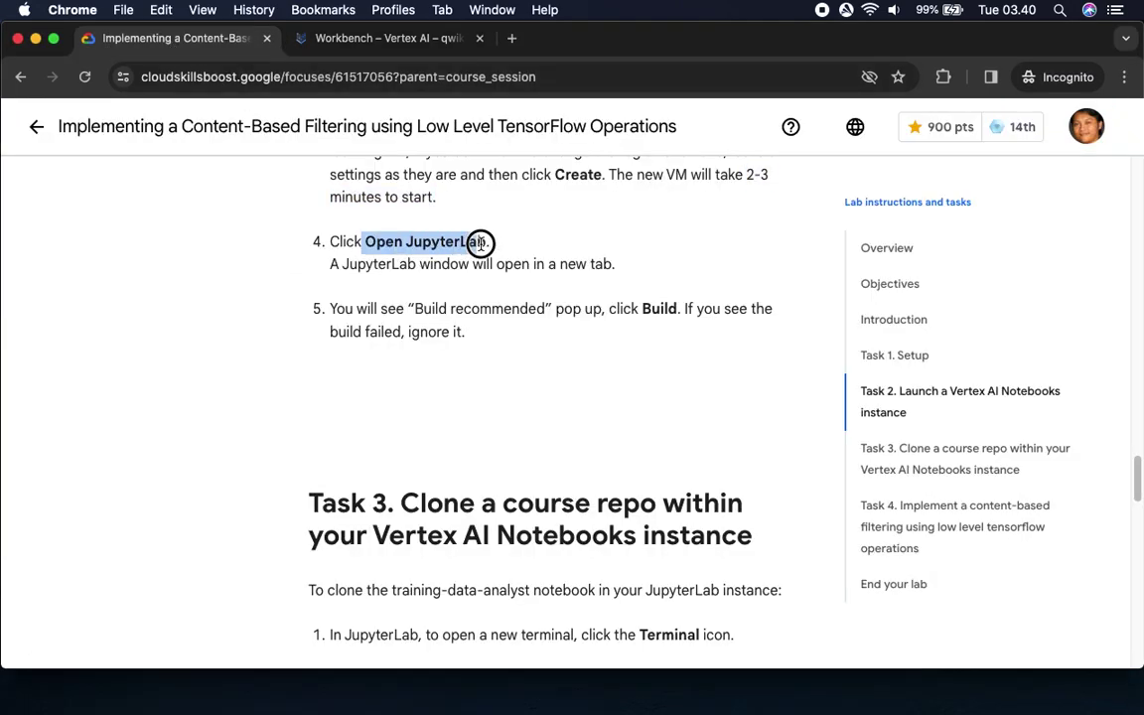
click(395, 37)
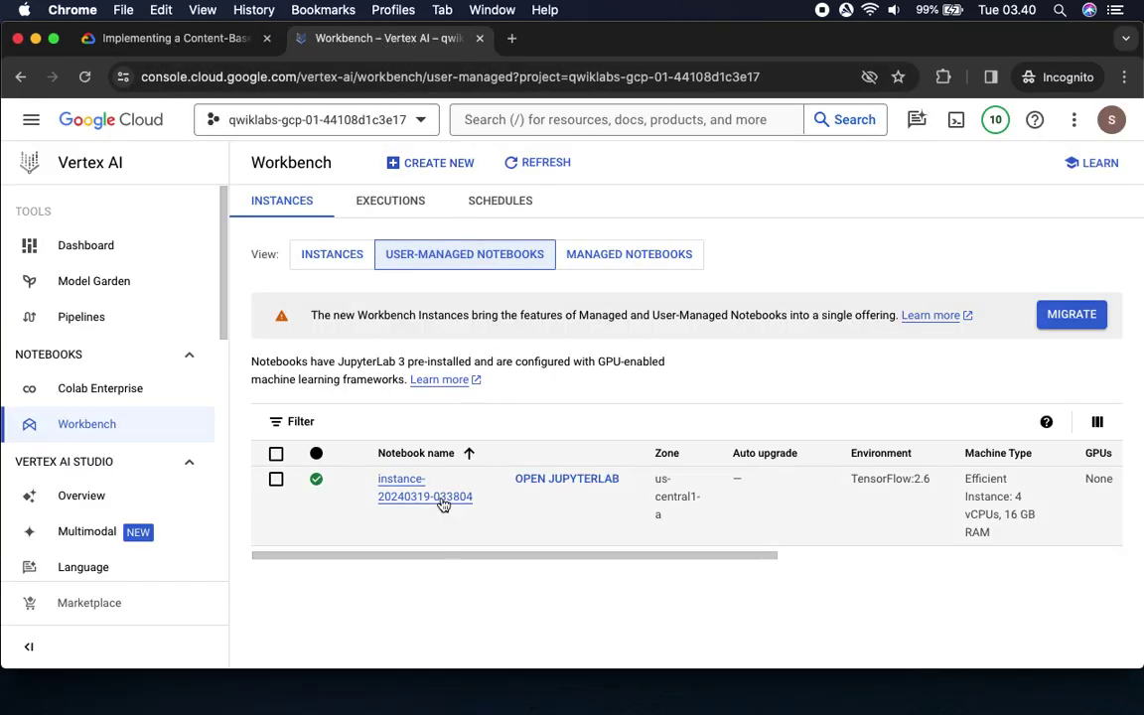
click(573, 481)
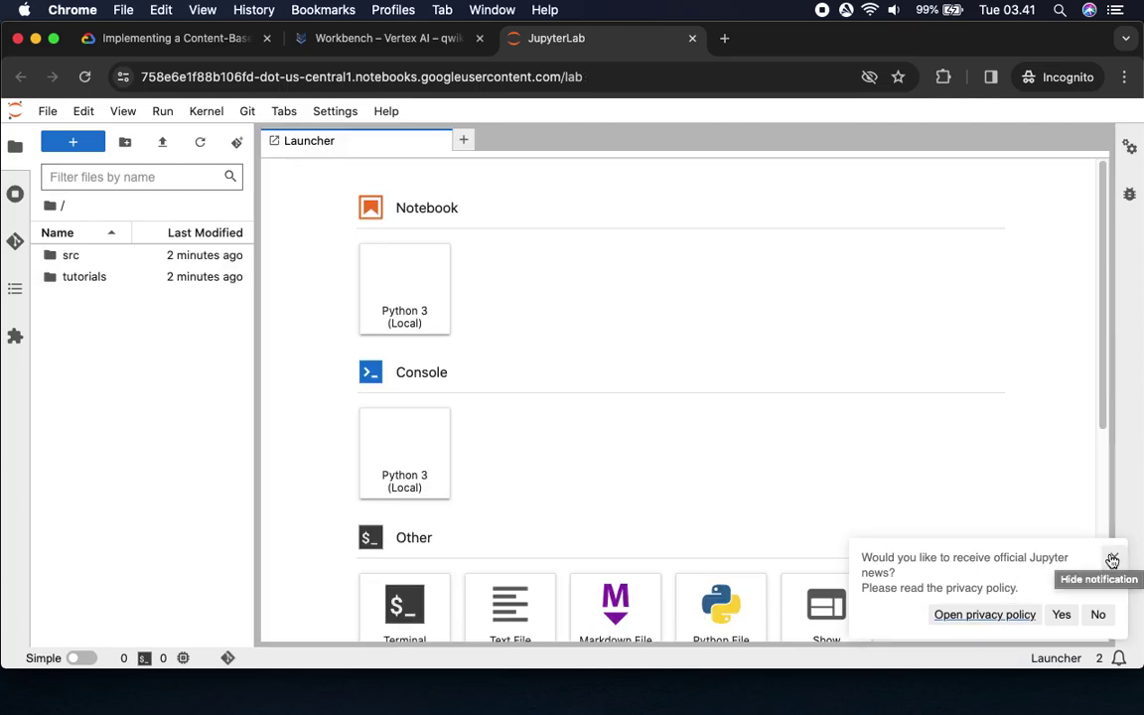
click(1112, 561)
scroll(634, 442, down, 3)
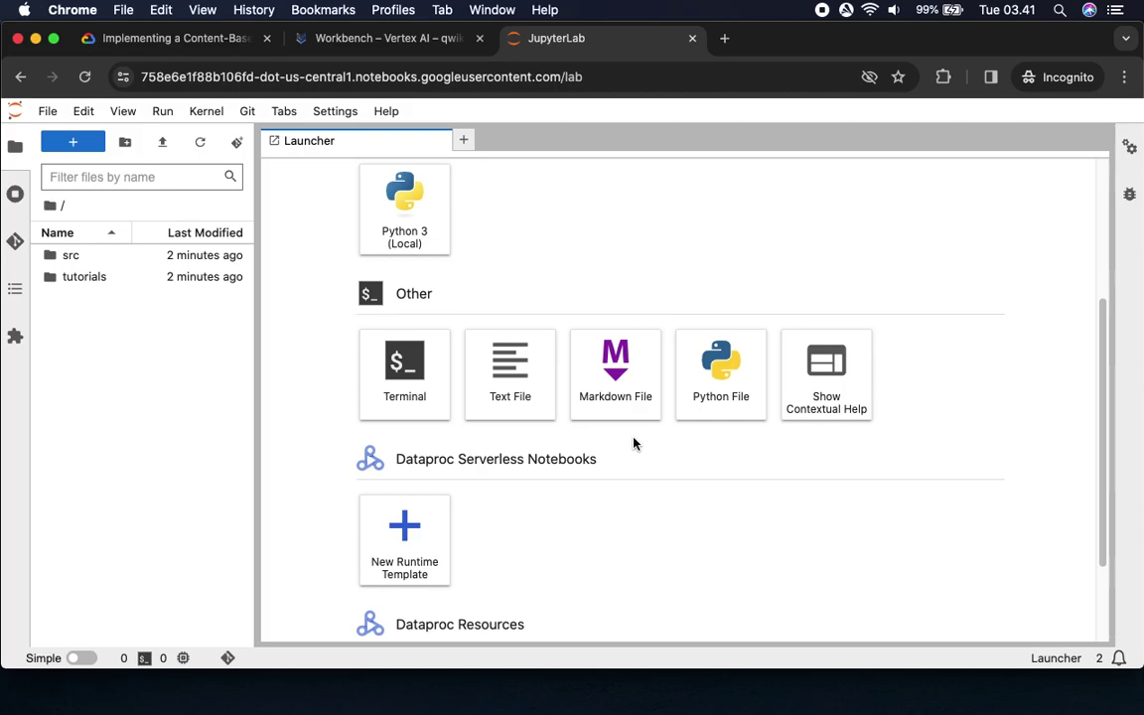